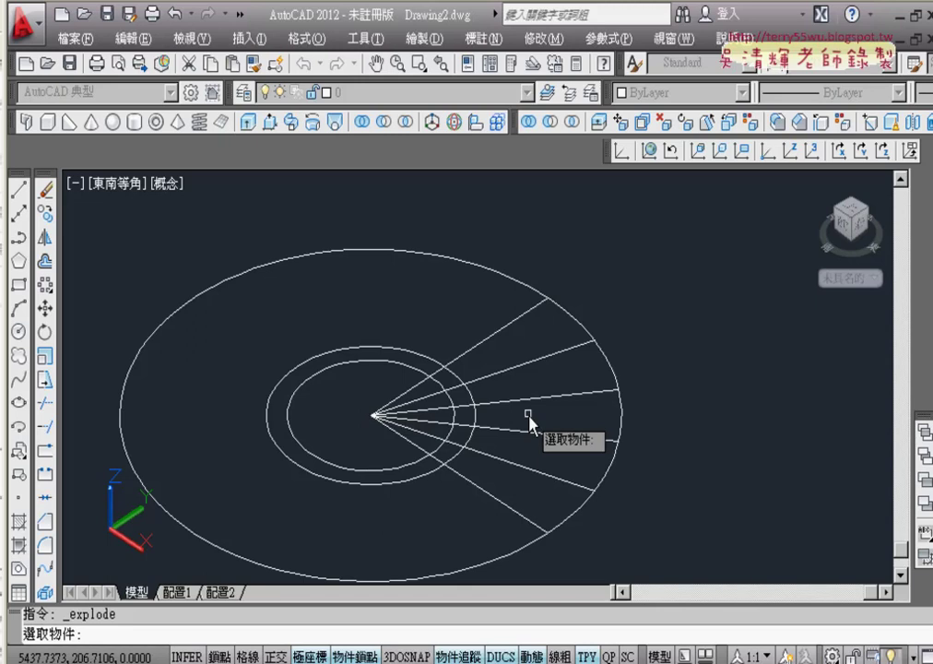
Pan to show the whole outer circle and explode the sector lines.
middle_drag(527, 416, 485, 375)
click(485, 374)
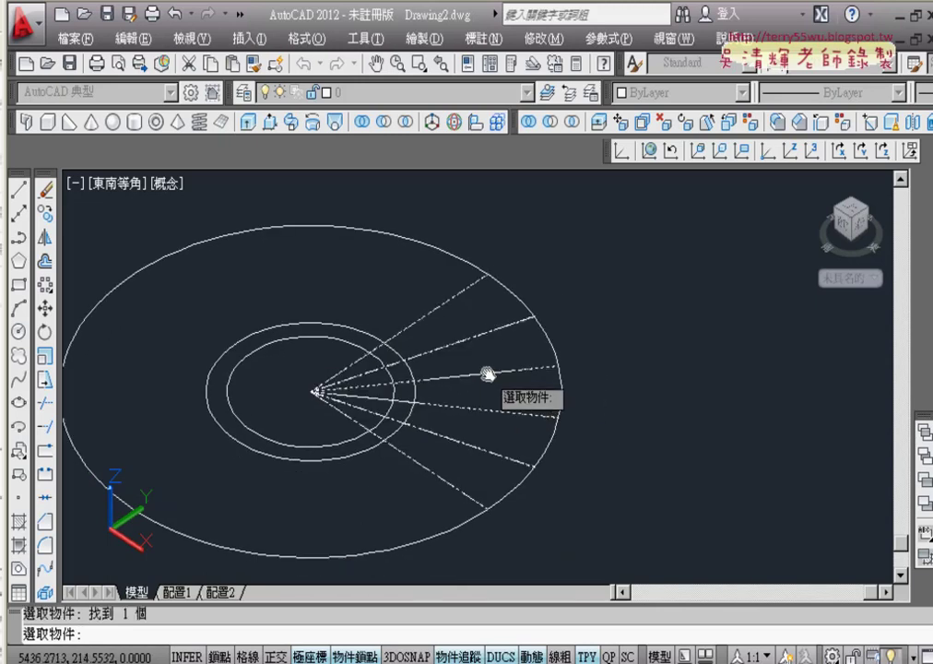
key(Escape)
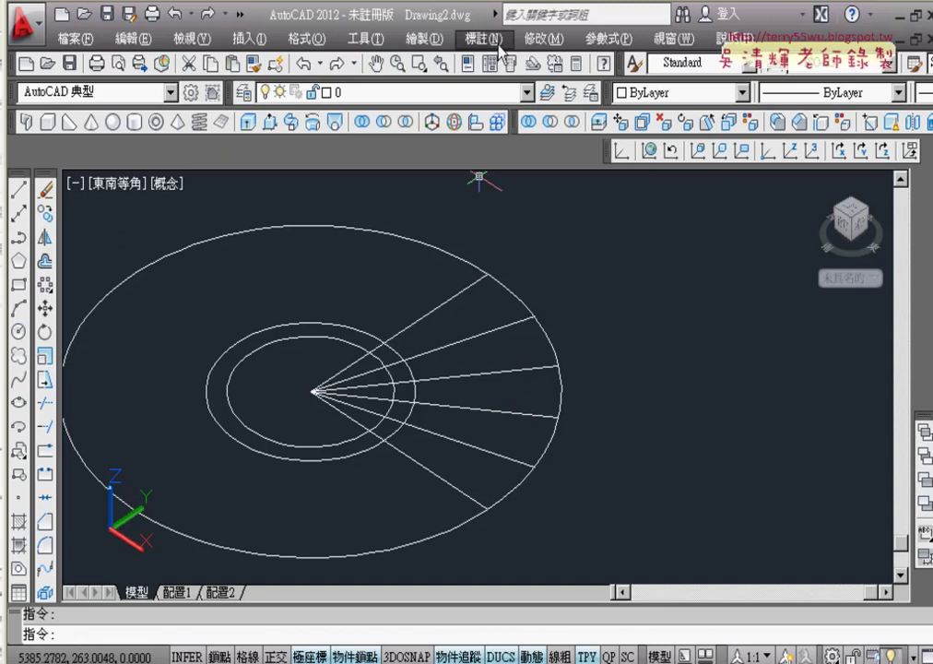
Use Draw > Boundary, picking inside each wedge to create five closed boundary polylines.
click(544, 42)
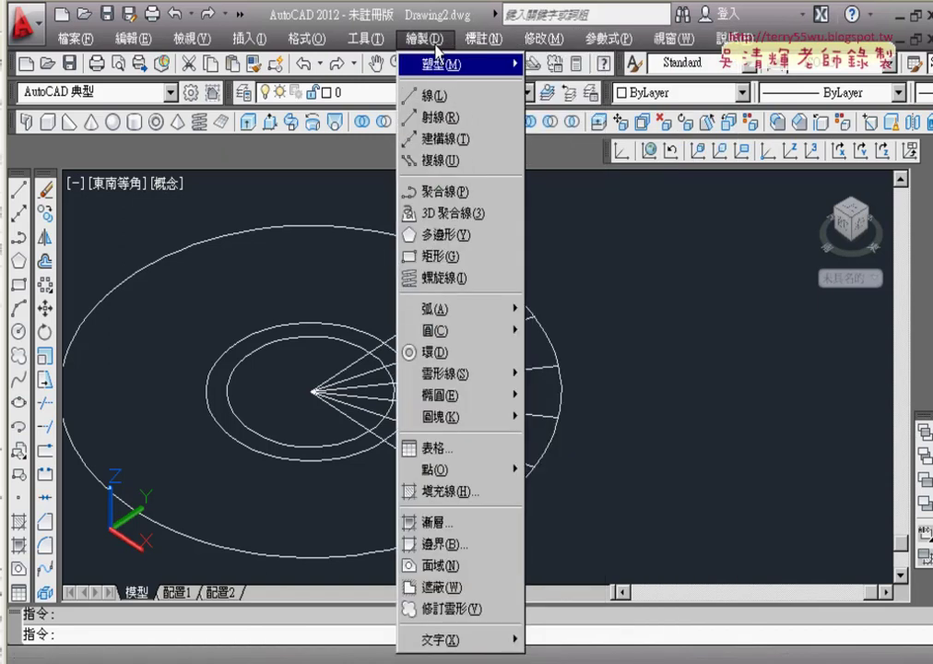
click(478, 546)
click(356, 236)
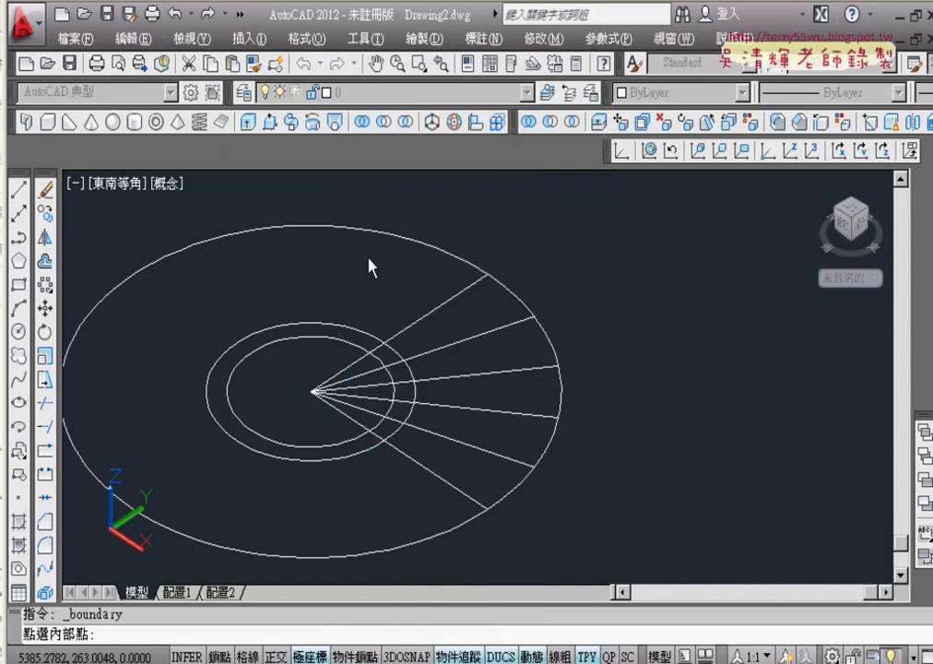
click(466, 468)
click(495, 436)
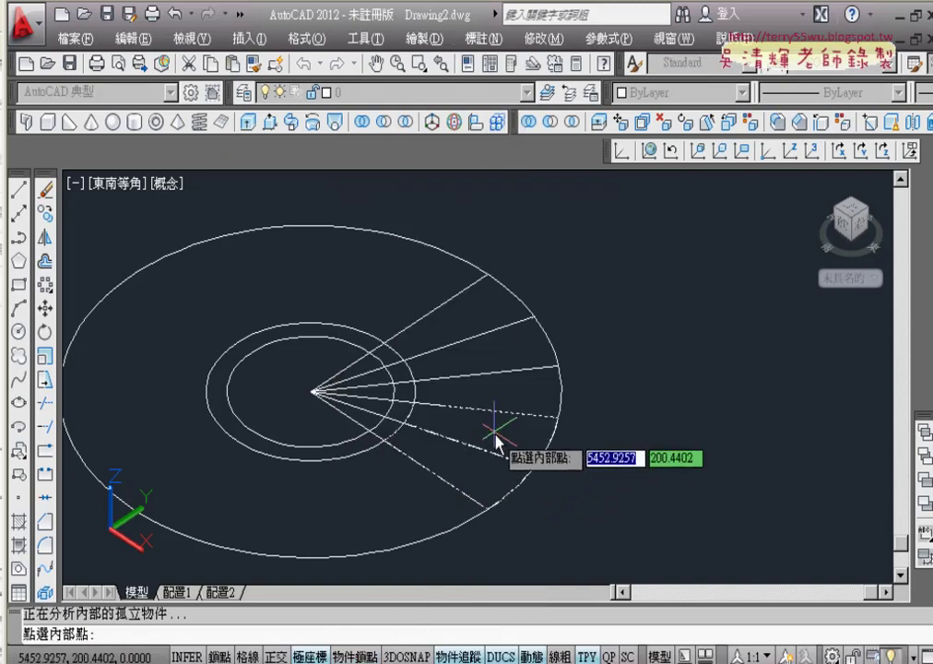
click(501, 372)
click(483, 328)
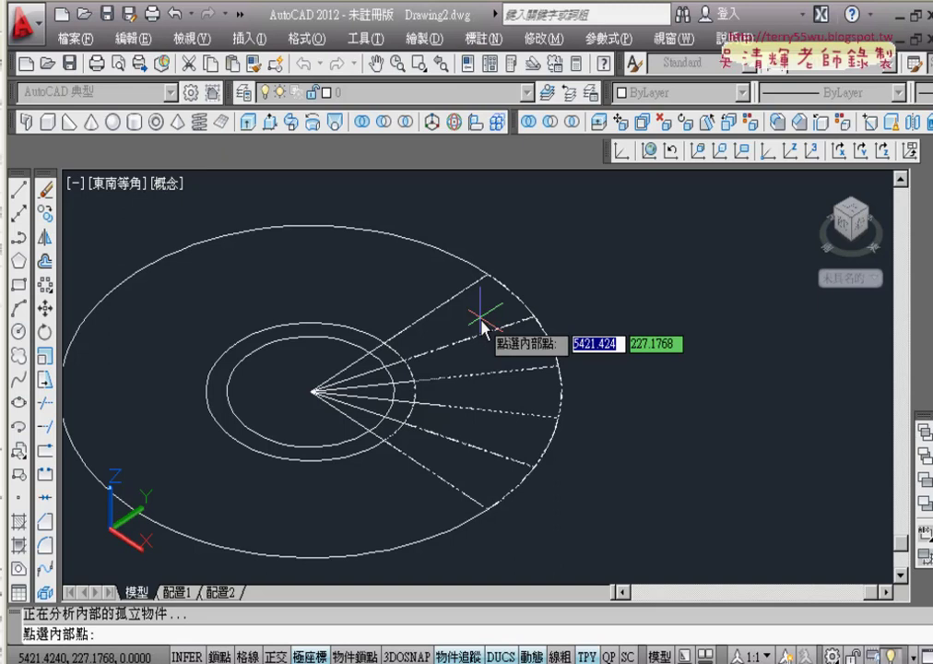
key(Return)
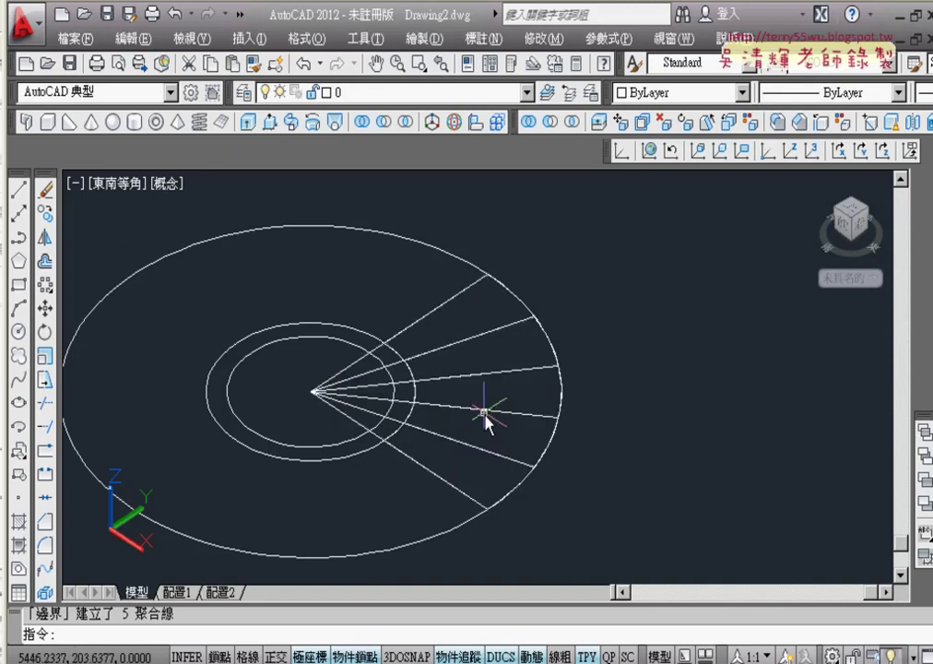
Crossing-select and delete the original sector lines, leaving the rings and wedge outlines.
click(337, 351)
click(292, 421)
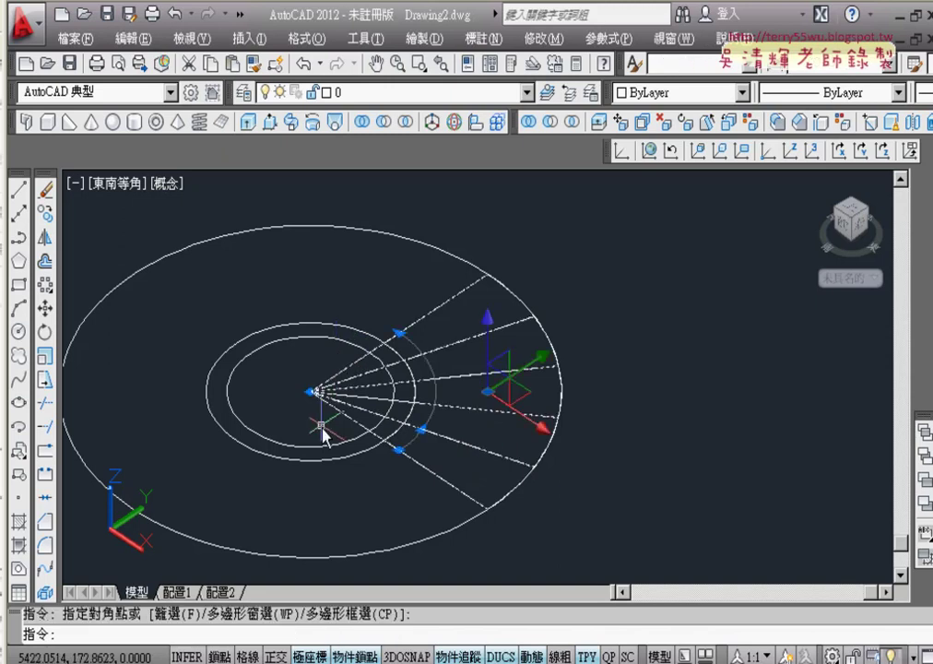
key(Delete)
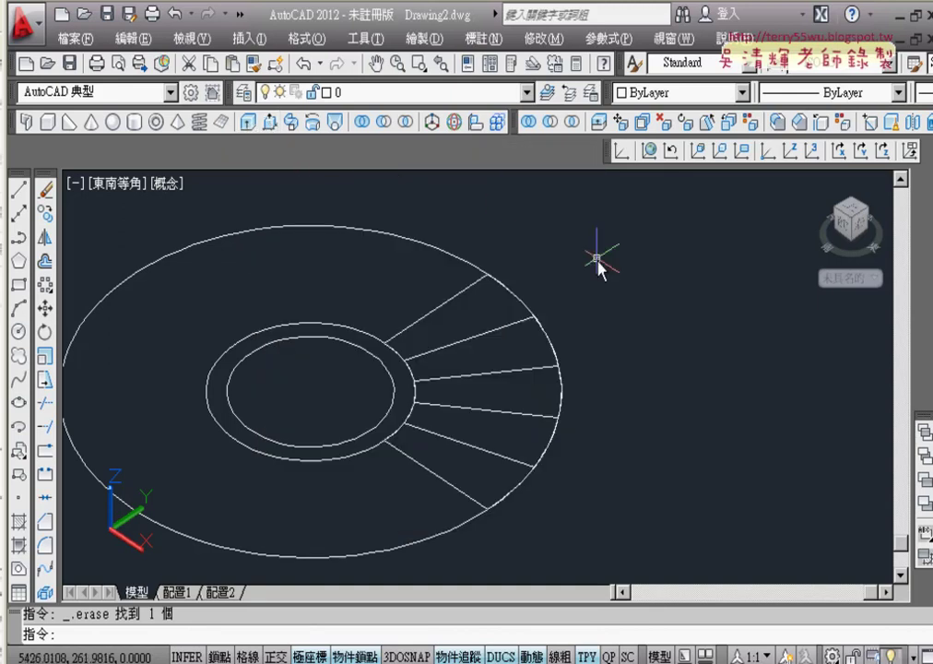
click(597, 253)
click(496, 241)
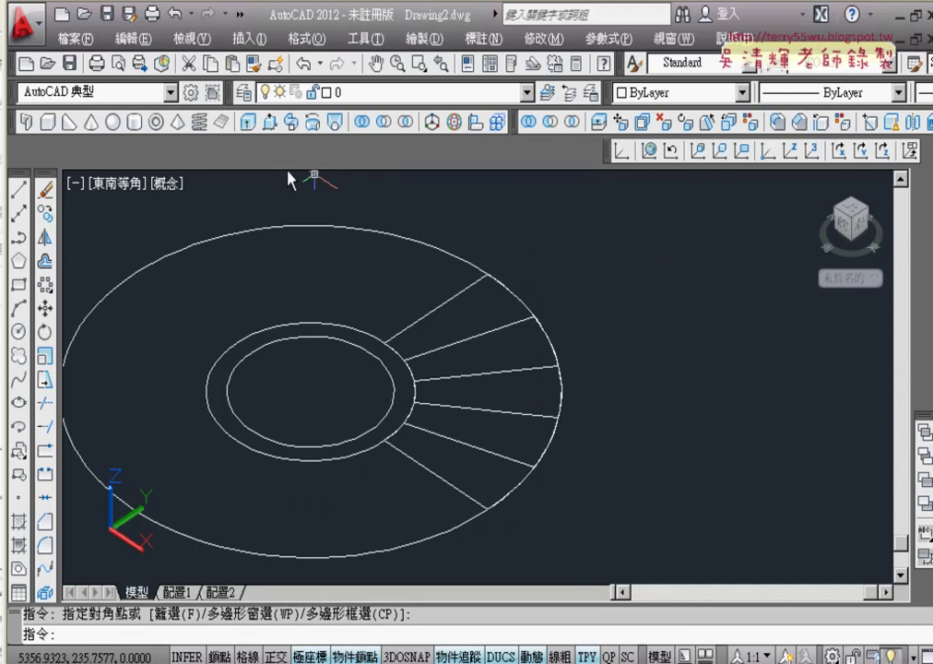
Window-select the five wedge polylines and extrude them to a height of 5.
click(248, 122)
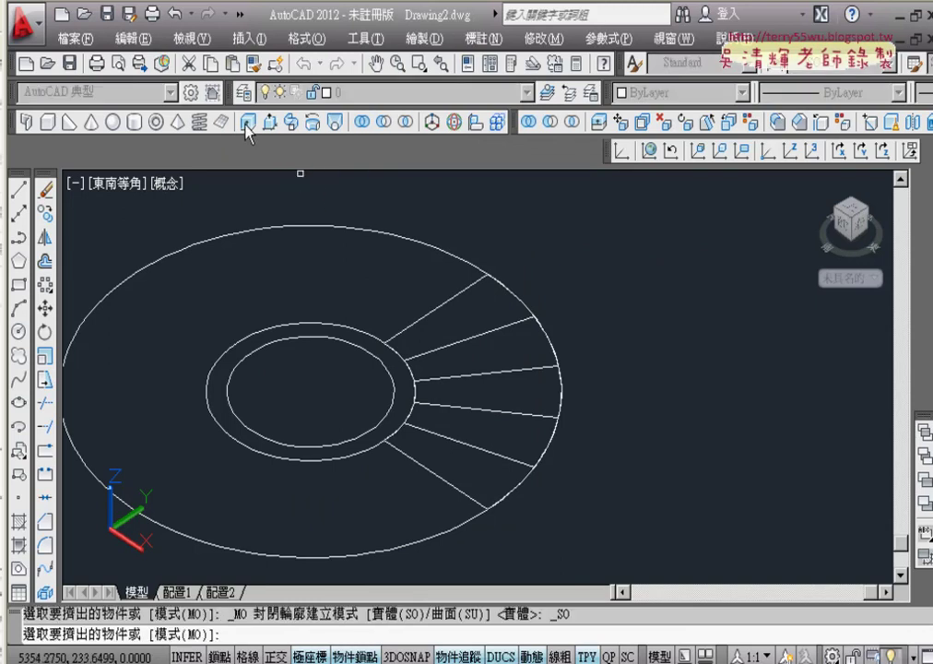
click(369, 199)
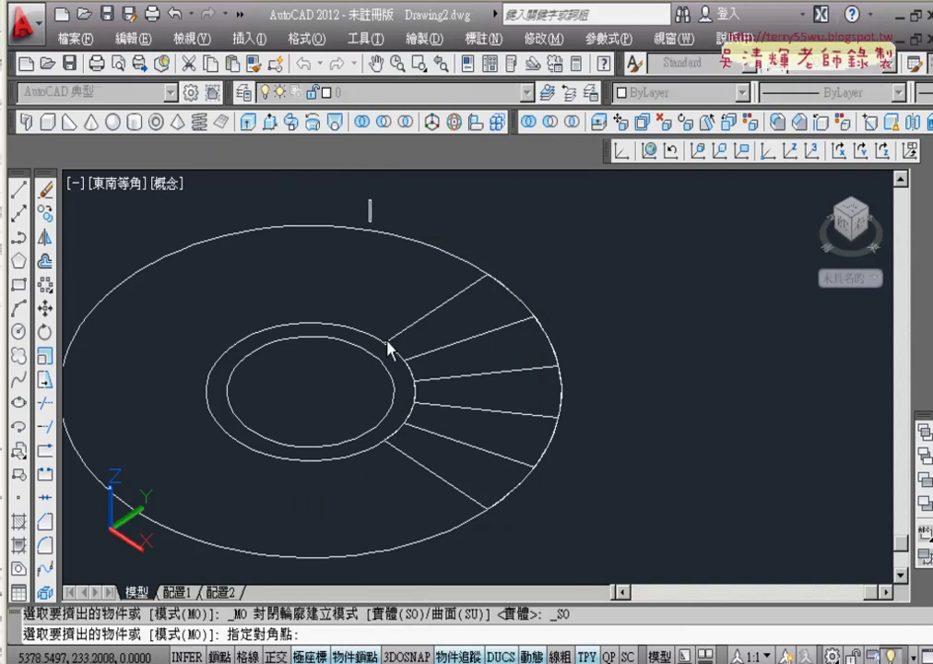
click(592, 553)
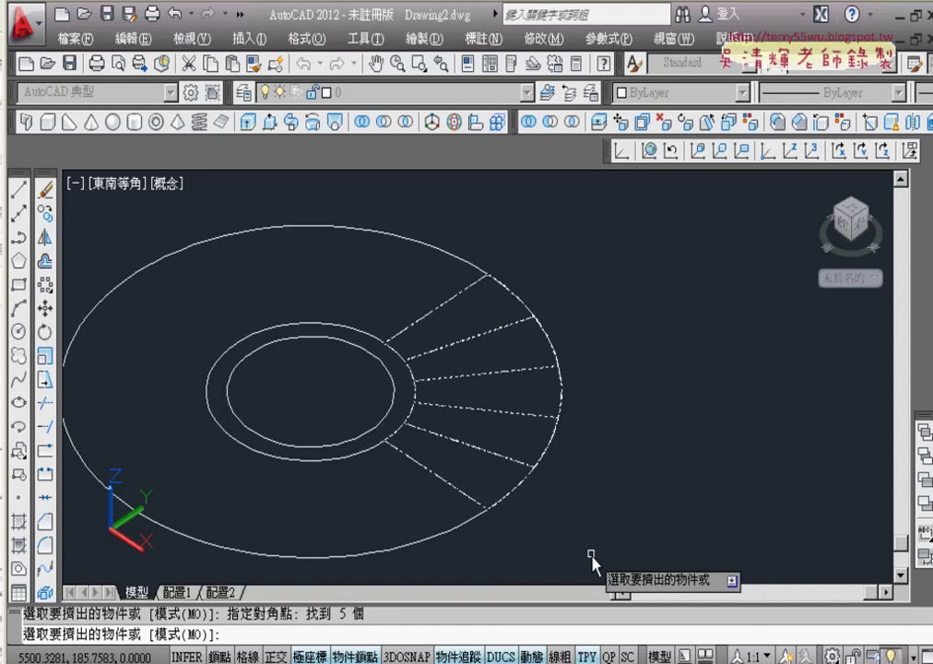
key(Return)
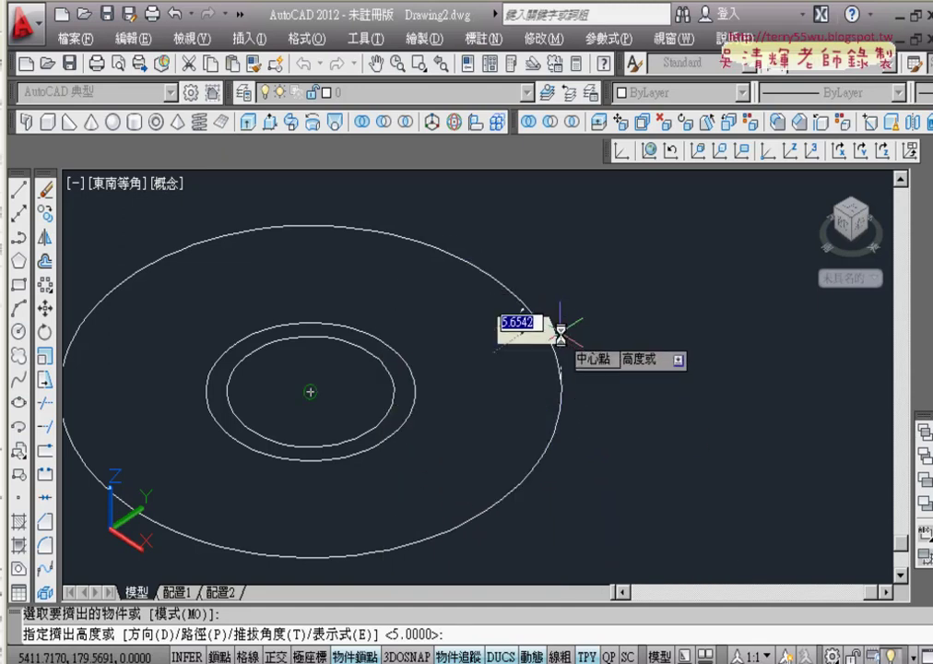
text(5)
key(Return)
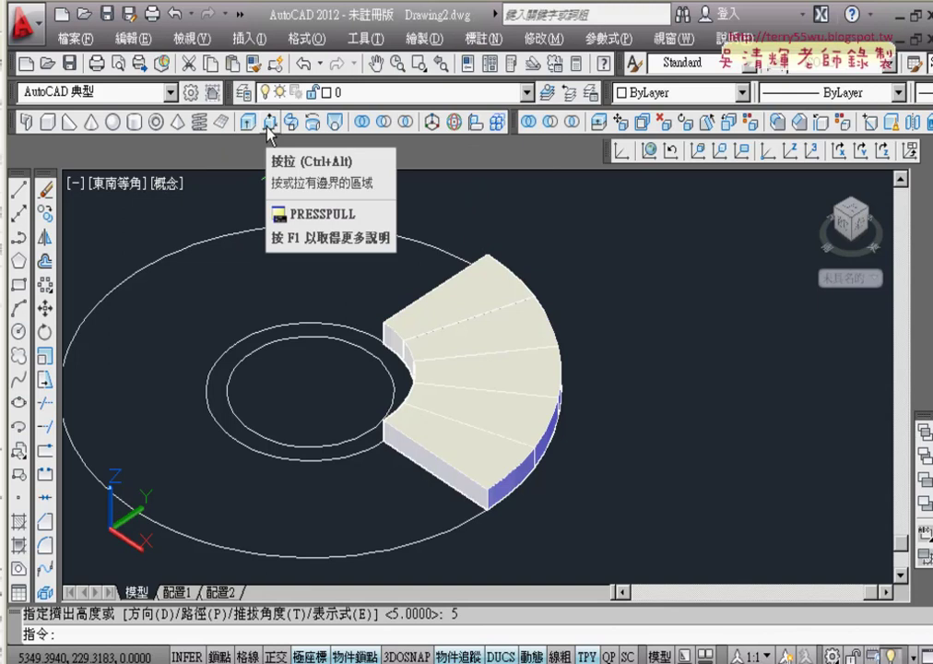
middle_drag(584, 369, 560, 409)
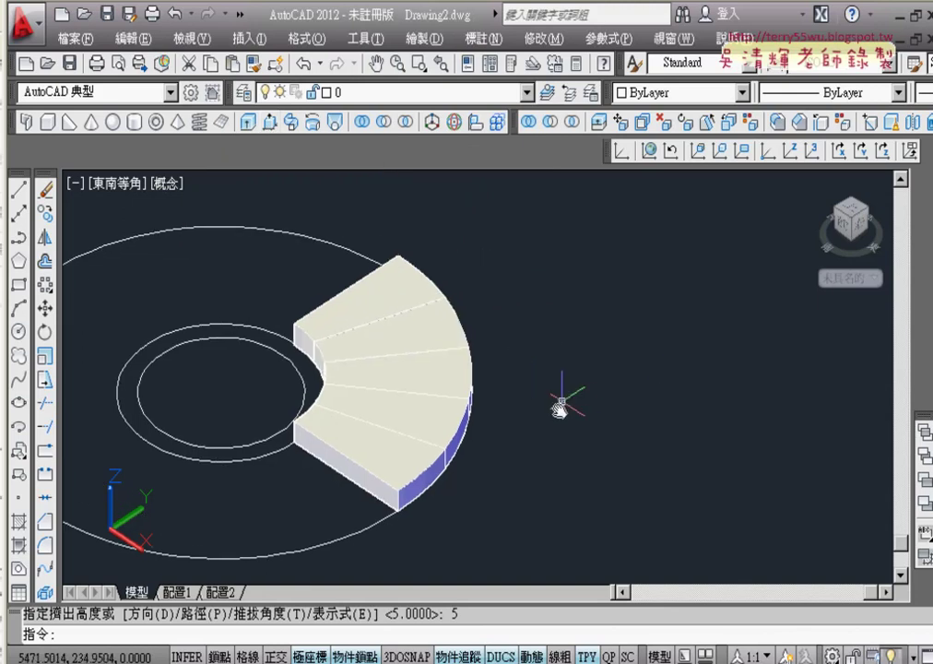
click(169, 187)
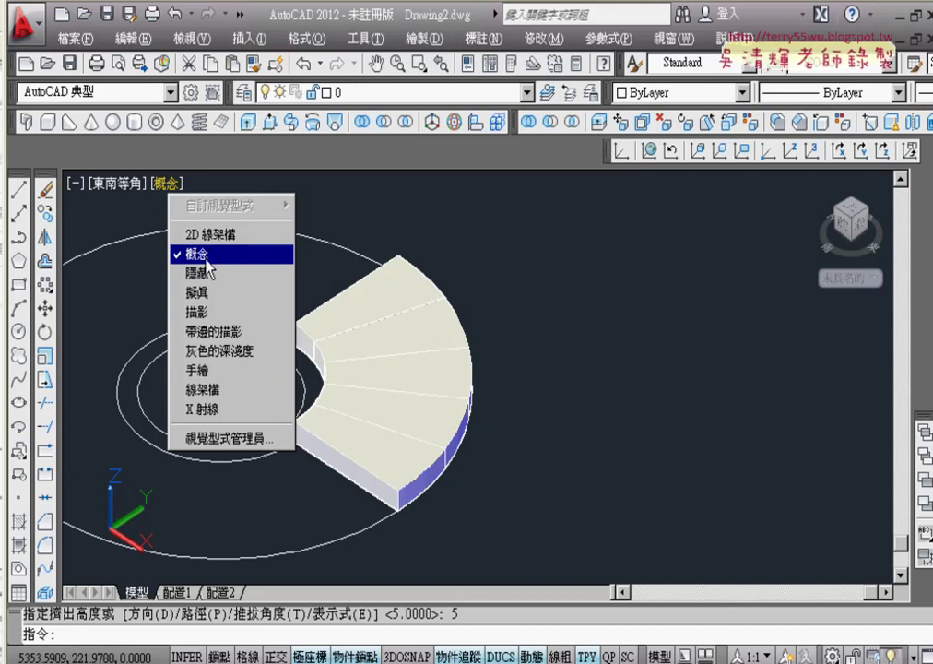
click(545, 364)
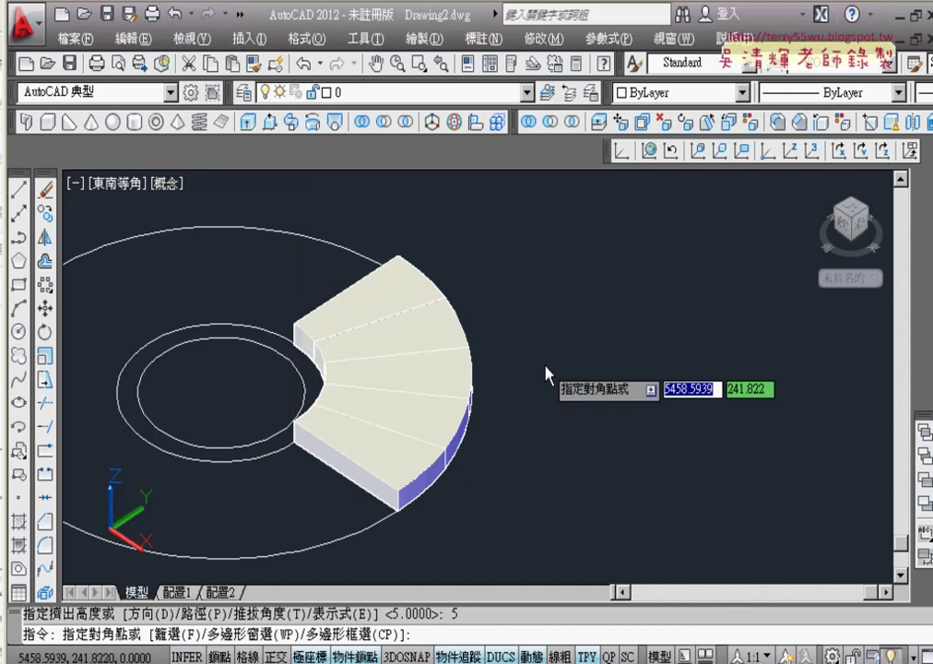
click(476, 429)
ctrl+click(437, 426)
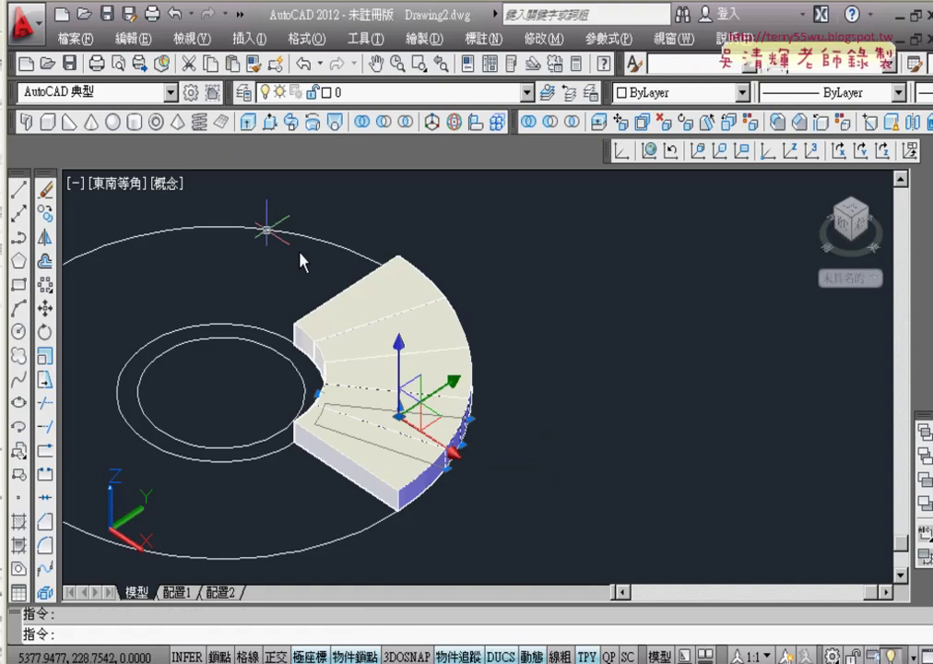
click(169, 182)
click(208, 235)
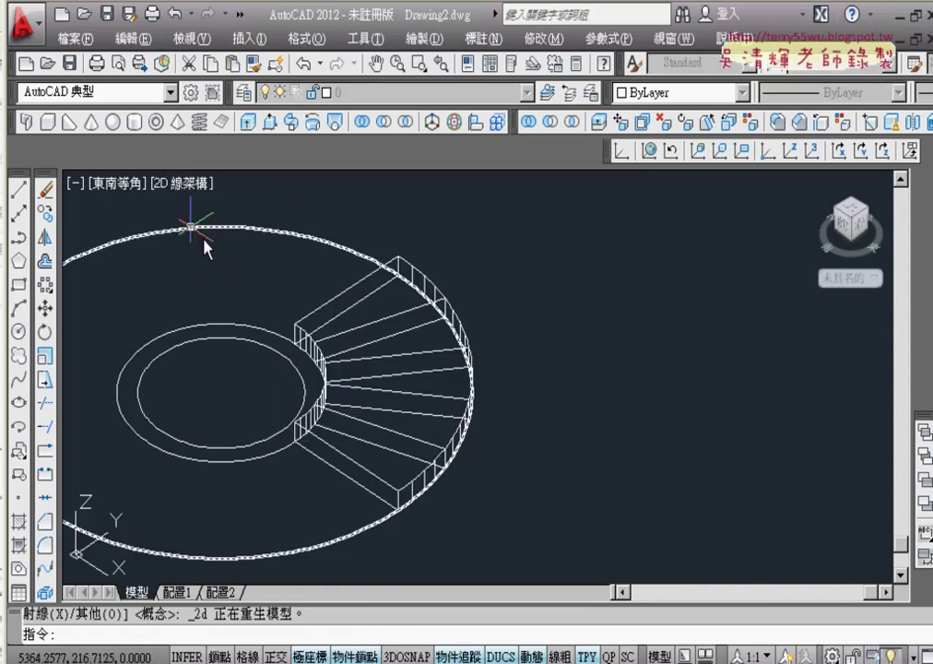
ctrl+click(434, 406)
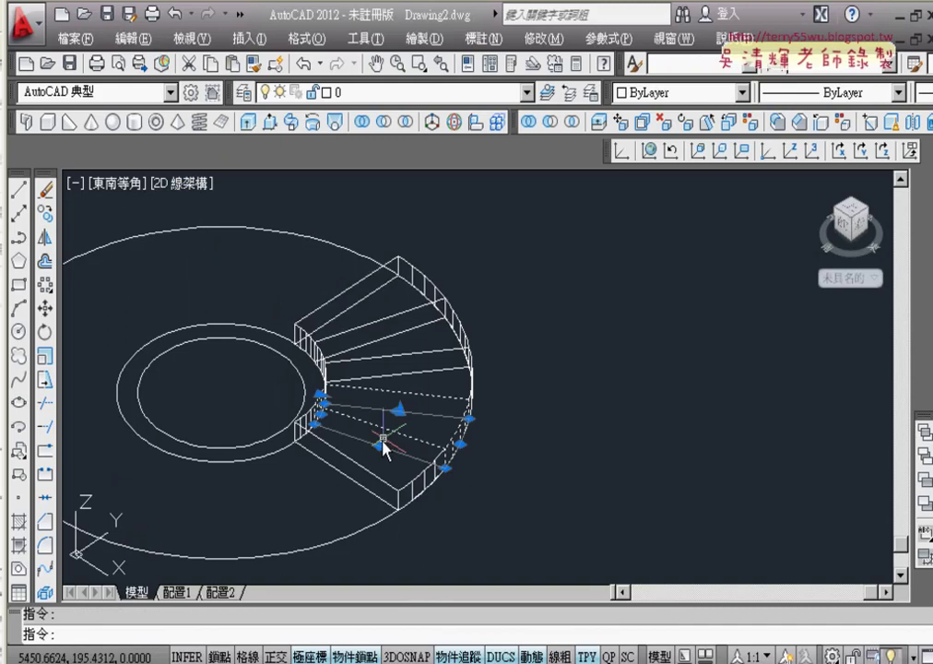
click(179, 183)
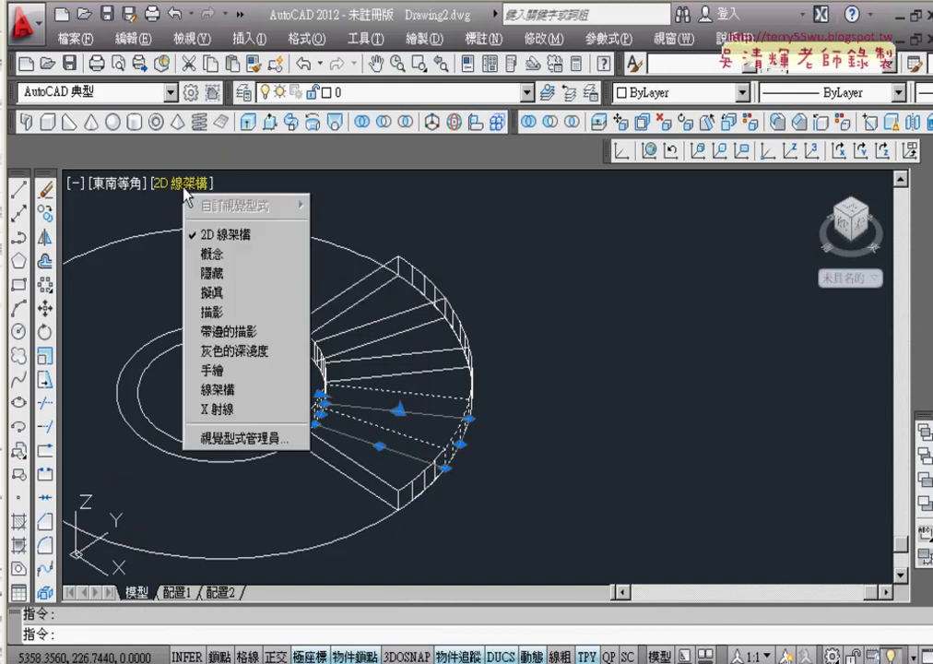
click(212, 255)
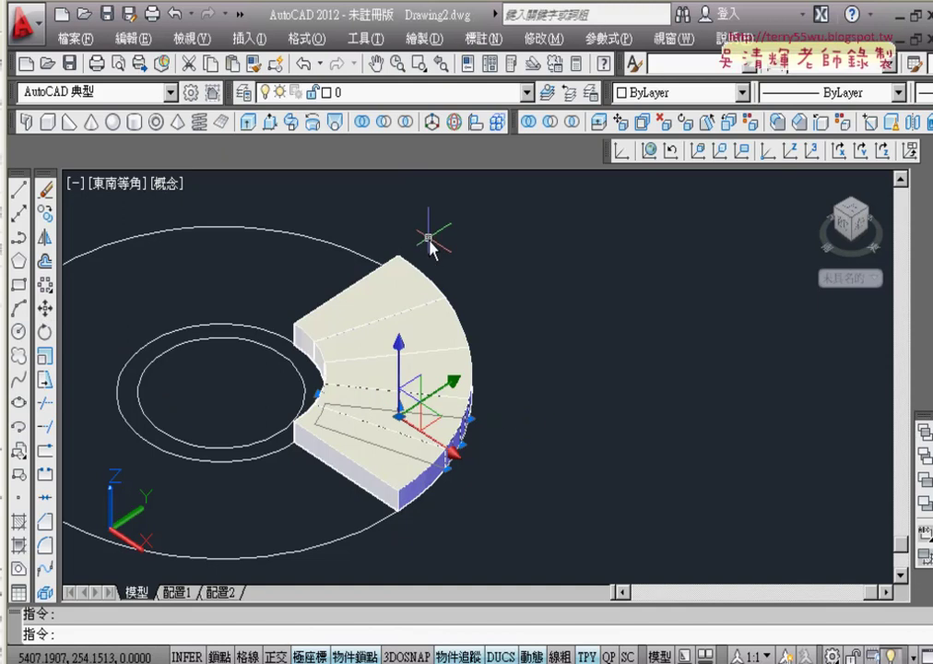
Raise the first two upper step slabs vertically by 5 and 10 units.
click(400, 364)
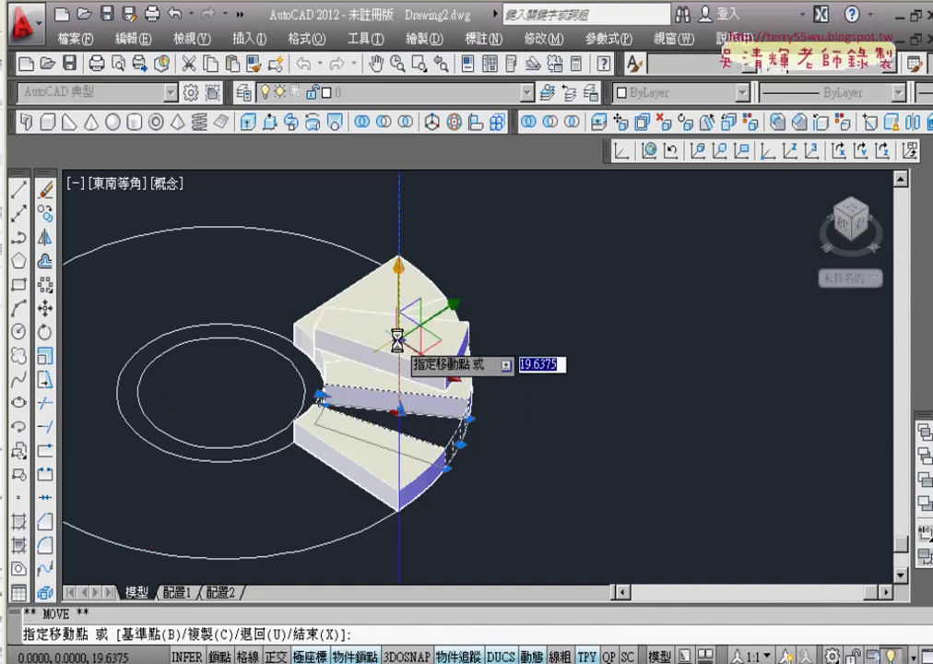
text(56)
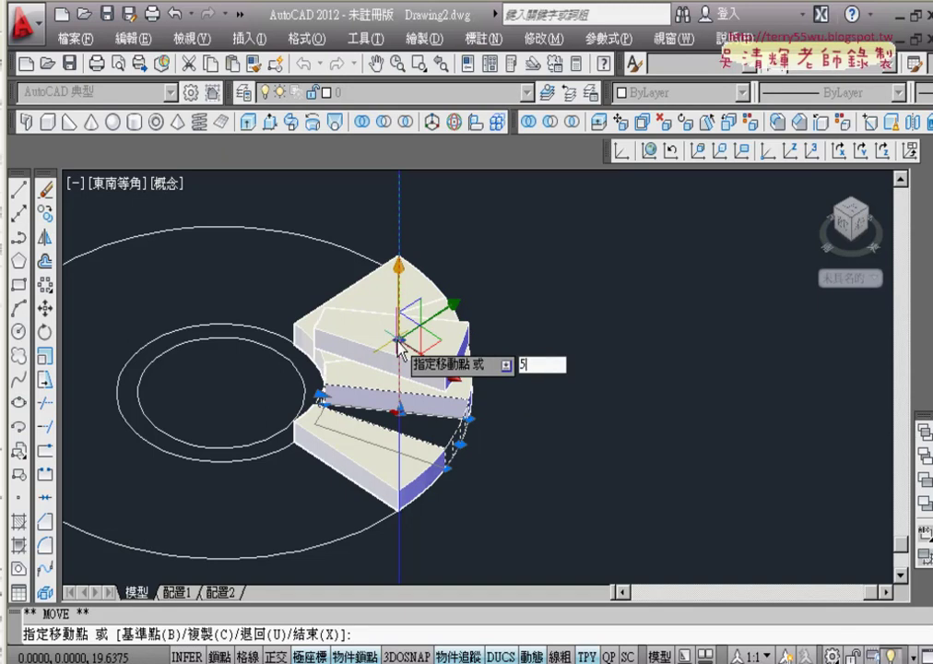
key(Return)
key(Escape)
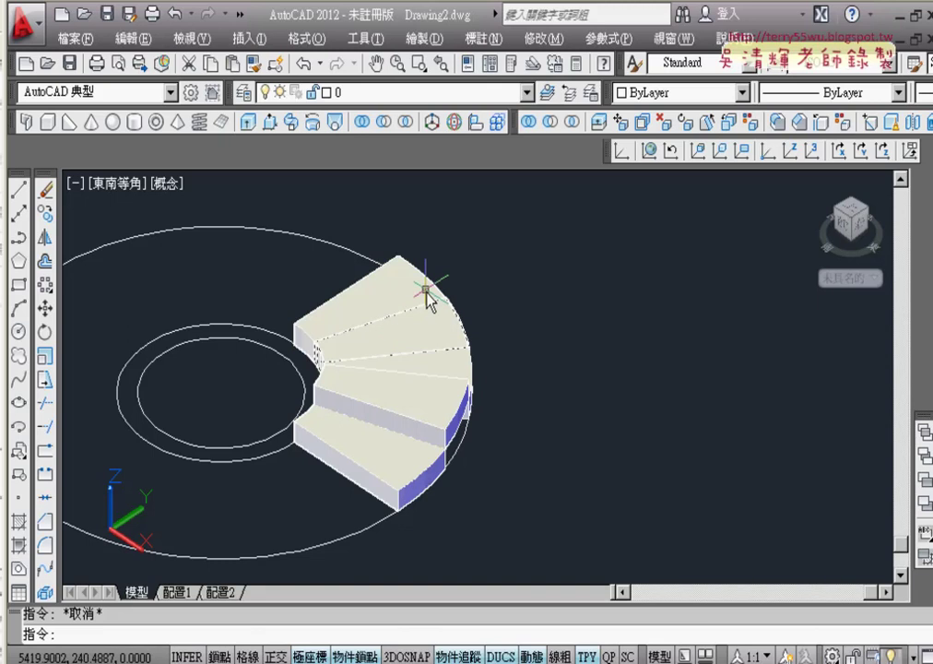
click(455, 367)
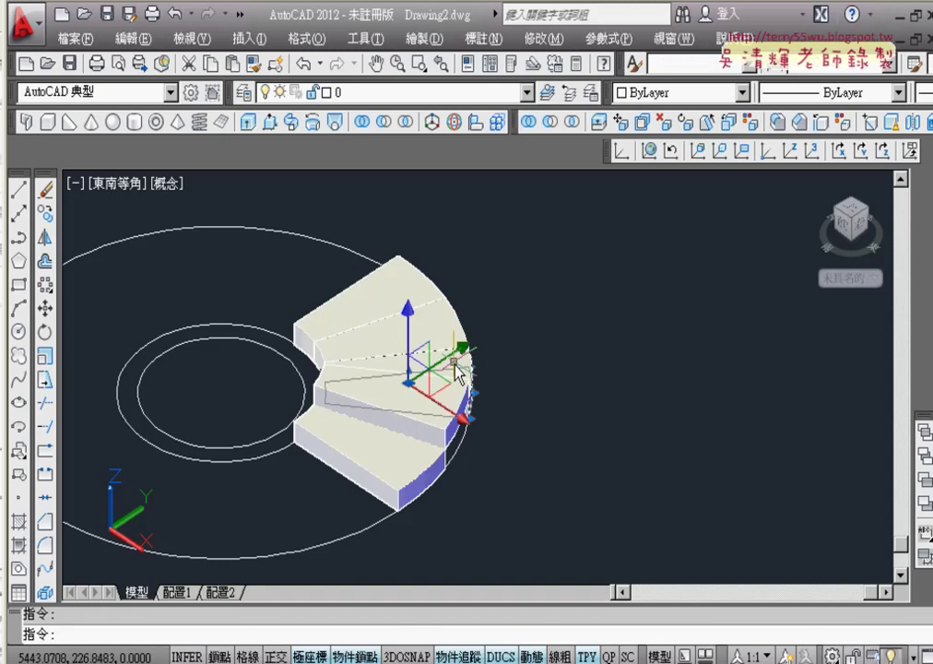
click(411, 348)
text(10)
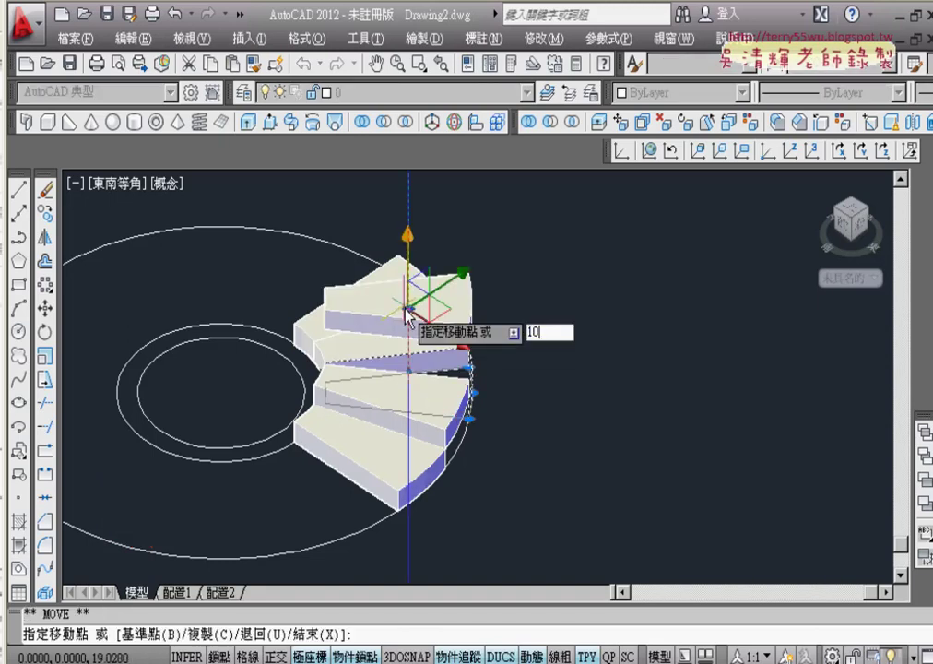
key(Return)
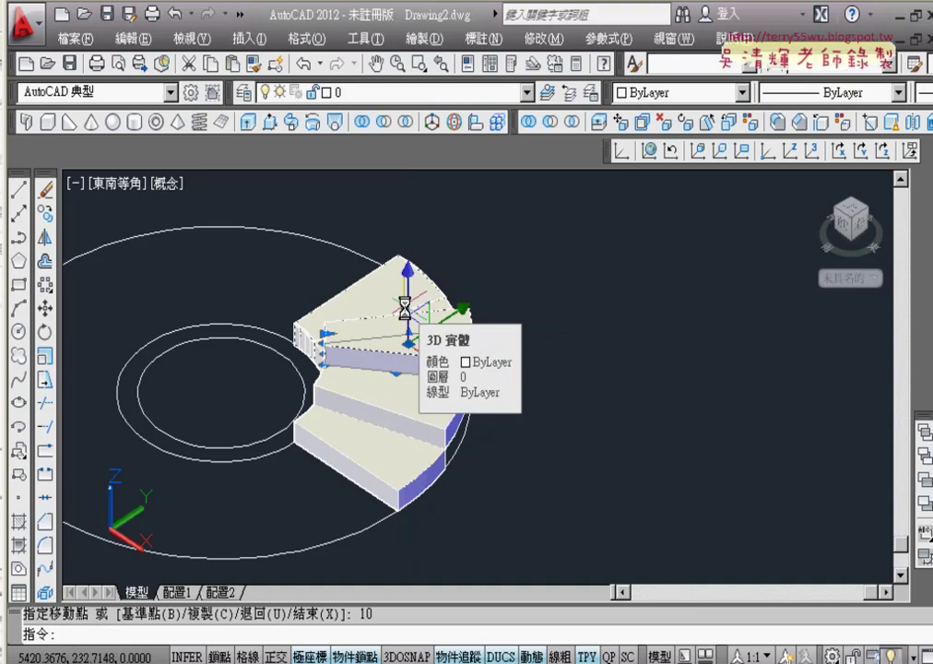
key(Escape)
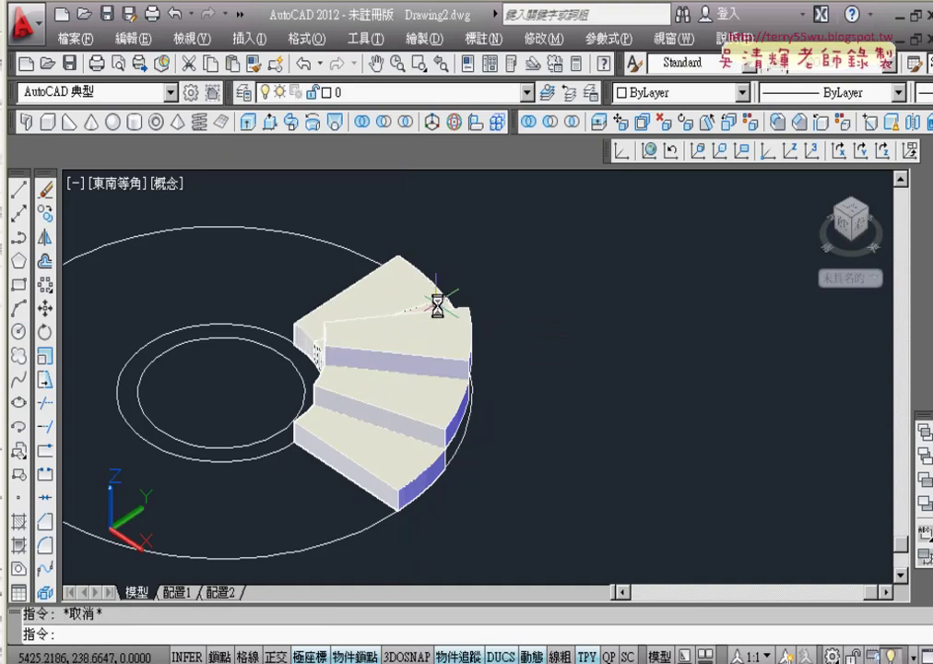
Raise the top two step slabs vertically by 15 and 20 units.
click(439, 304)
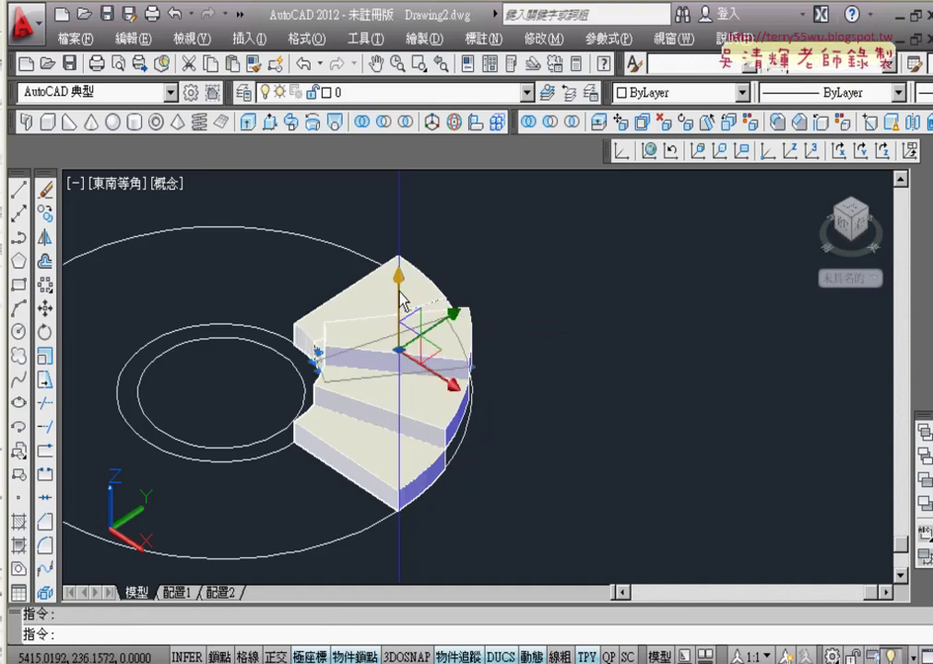
click(400, 304)
text(15)
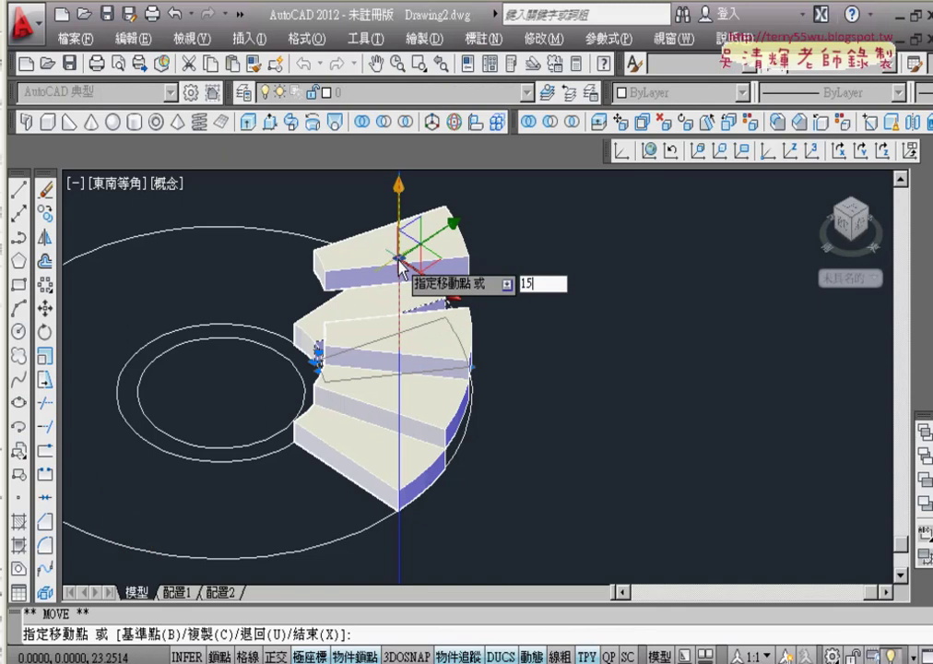
key(Return)
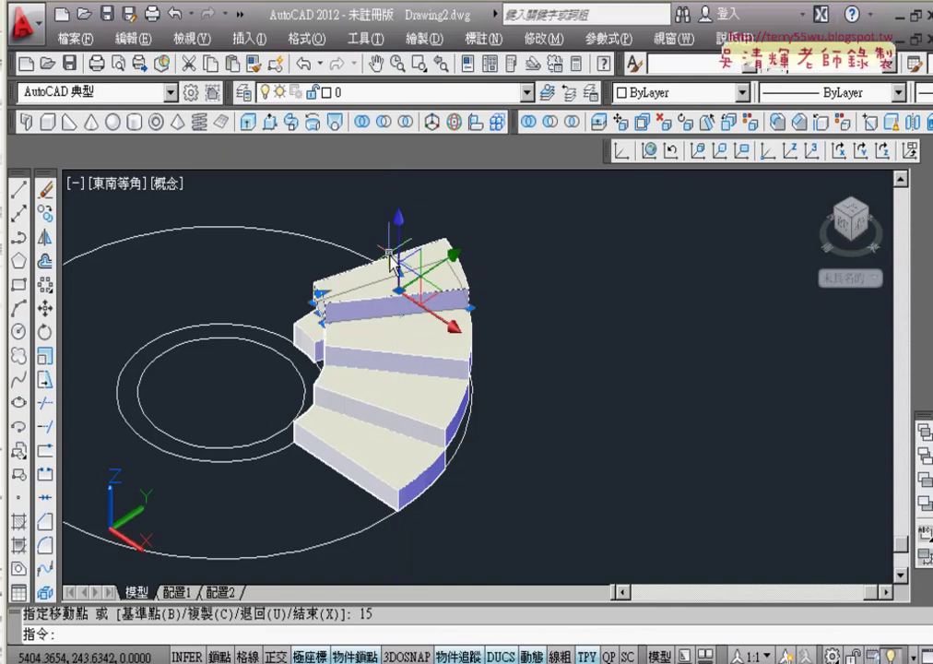
key(Escape)
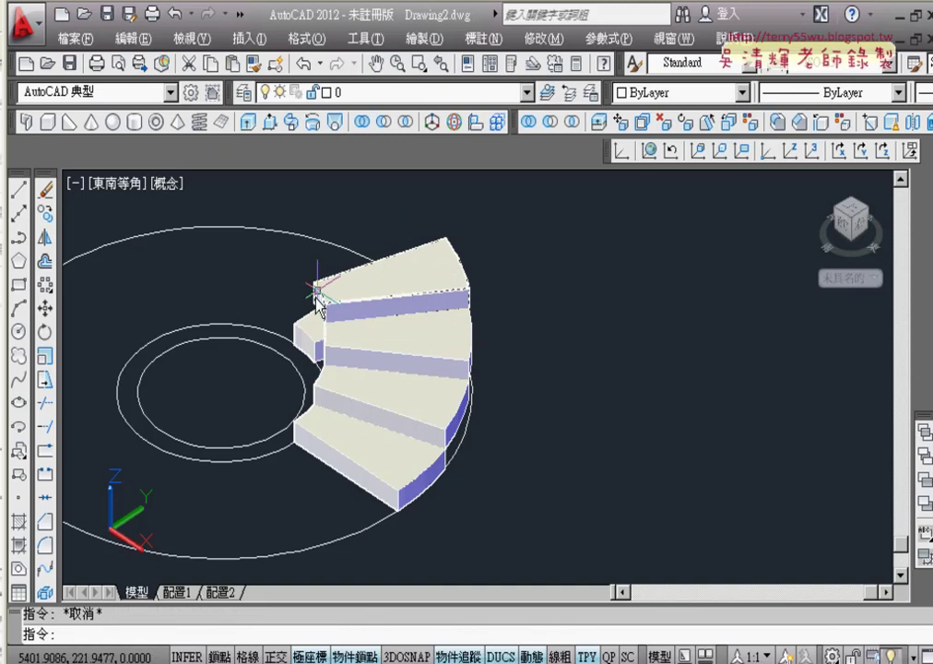
click(312, 339)
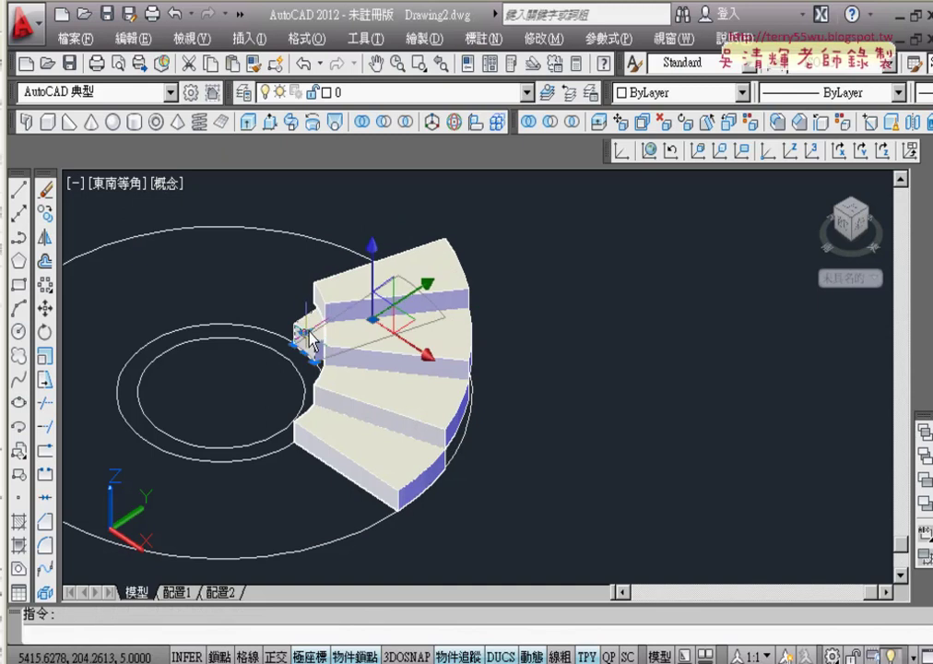
click(372, 250)
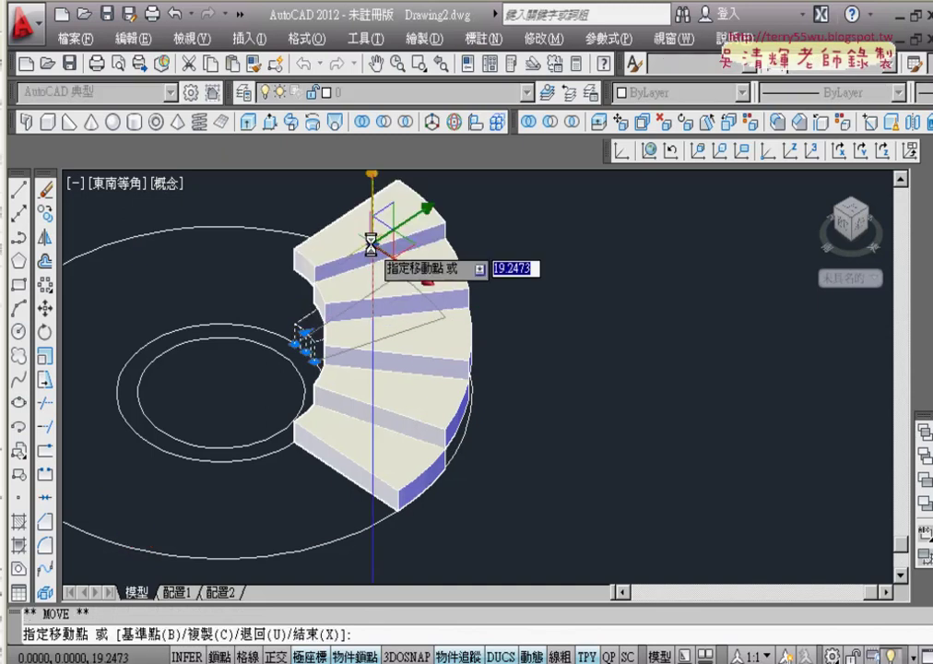
text(20)
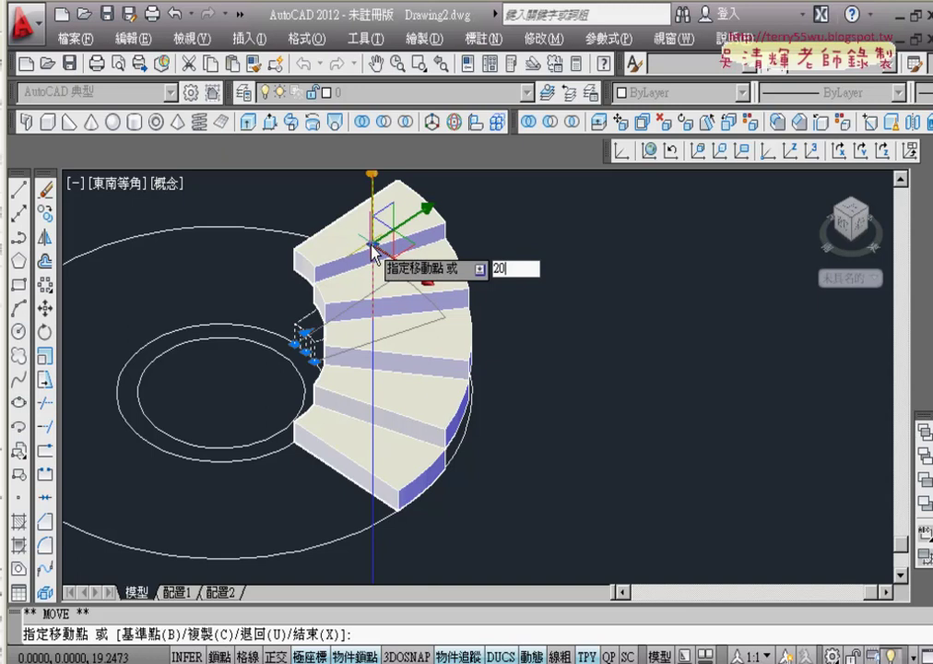
key(Return)
key(Escape)
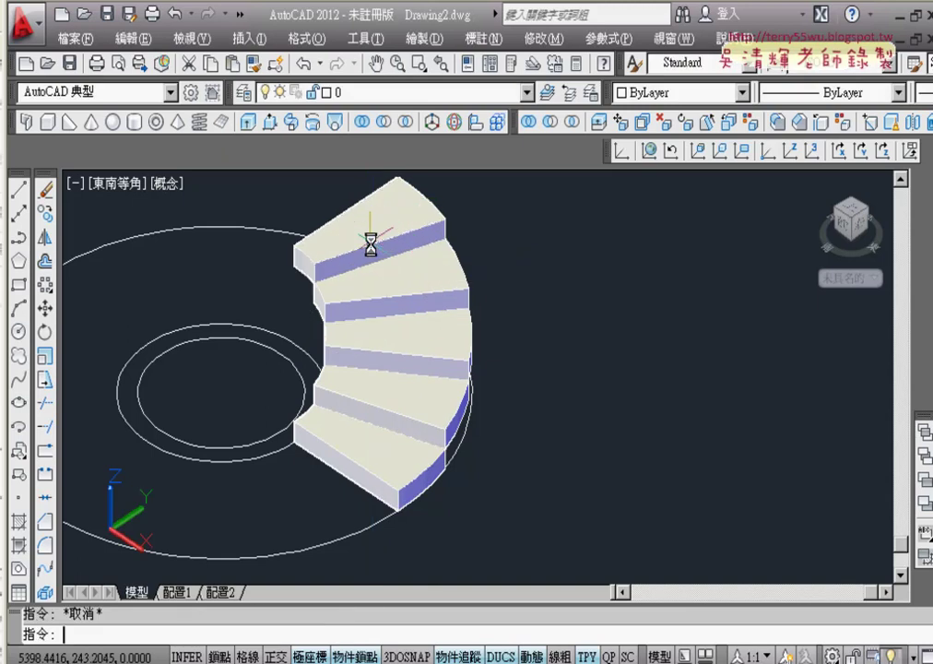
Union the five stepped wedge solids into one spiral stair solid.
scroll(516, 380, down, 4)
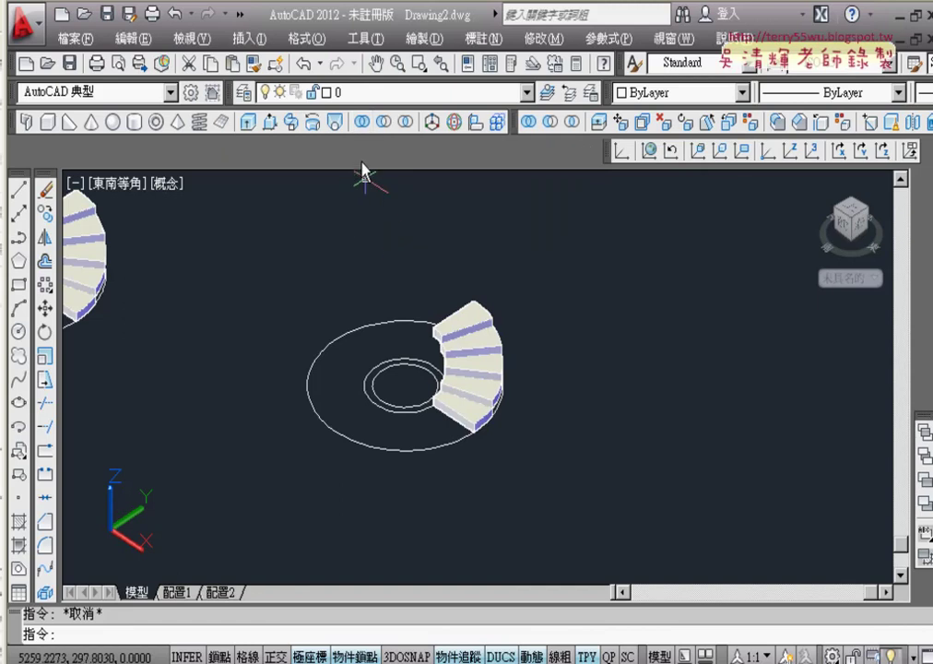
click(361, 123)
click(406, 231)
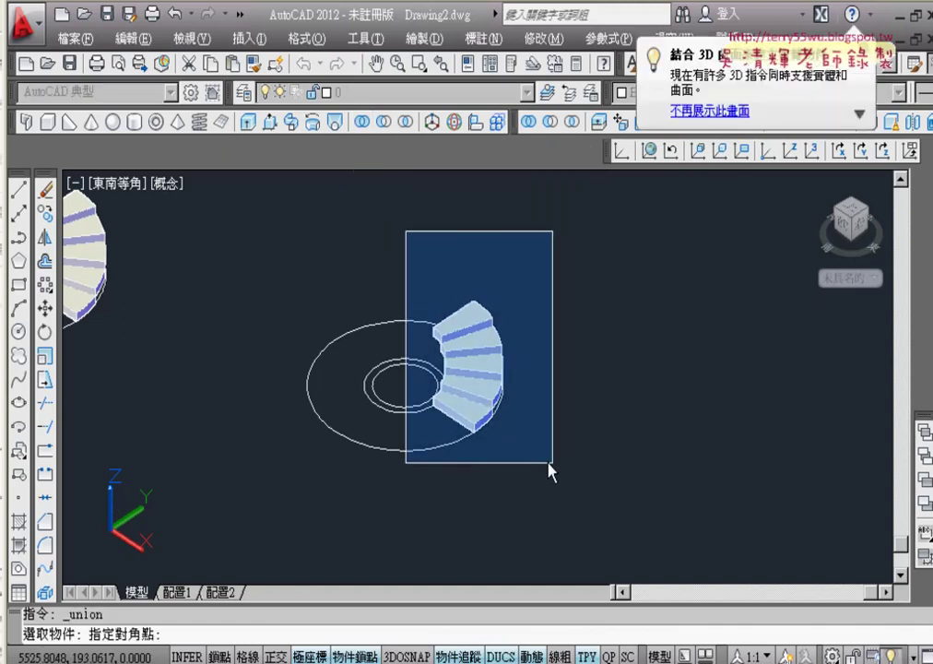
click(570, 471)
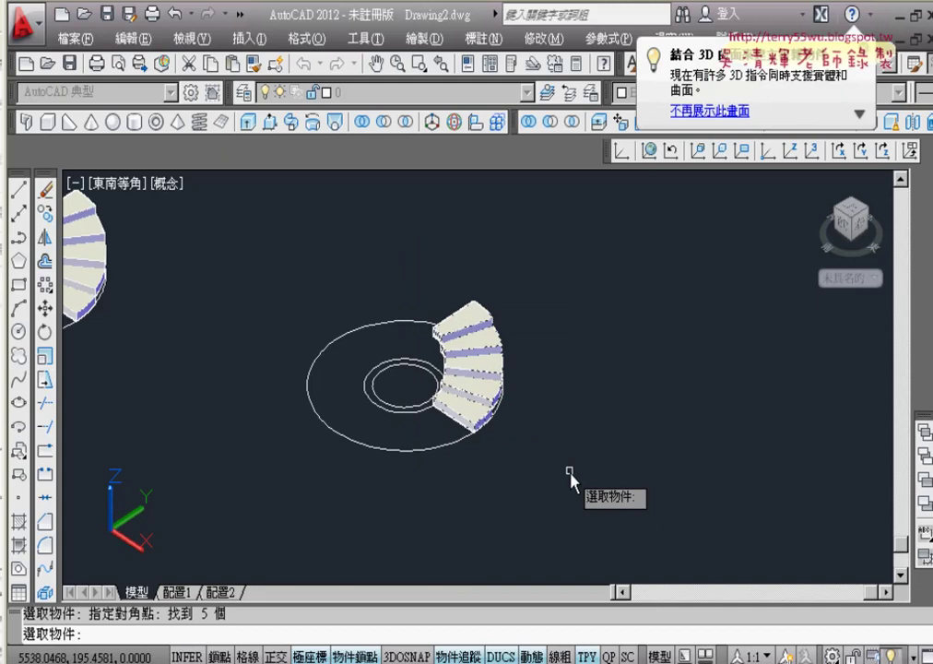
key(Return)
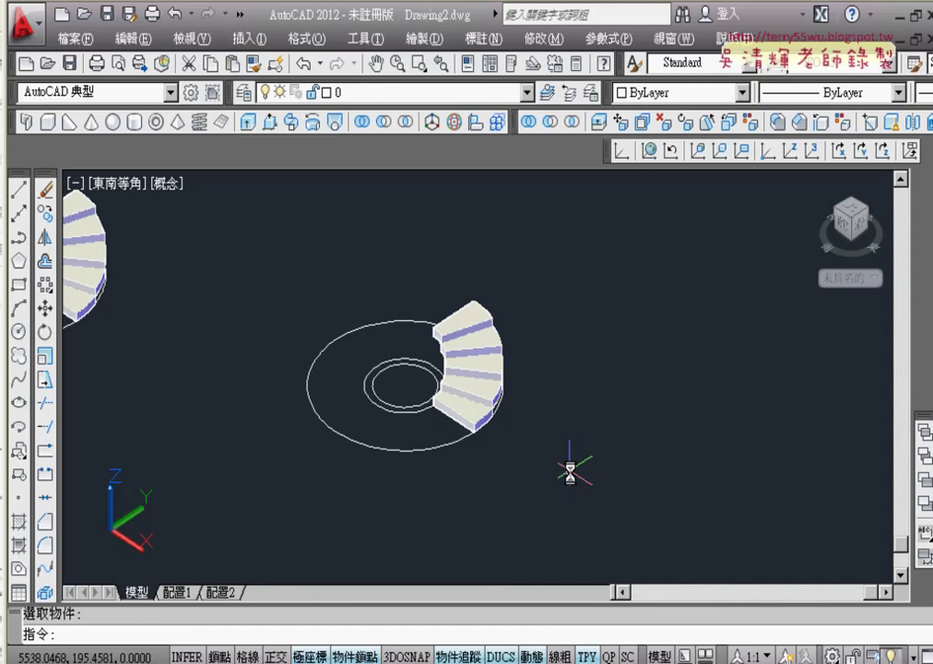
Start a polar array of the merged stair solid centred on the rings' centre.
click(46, 286)
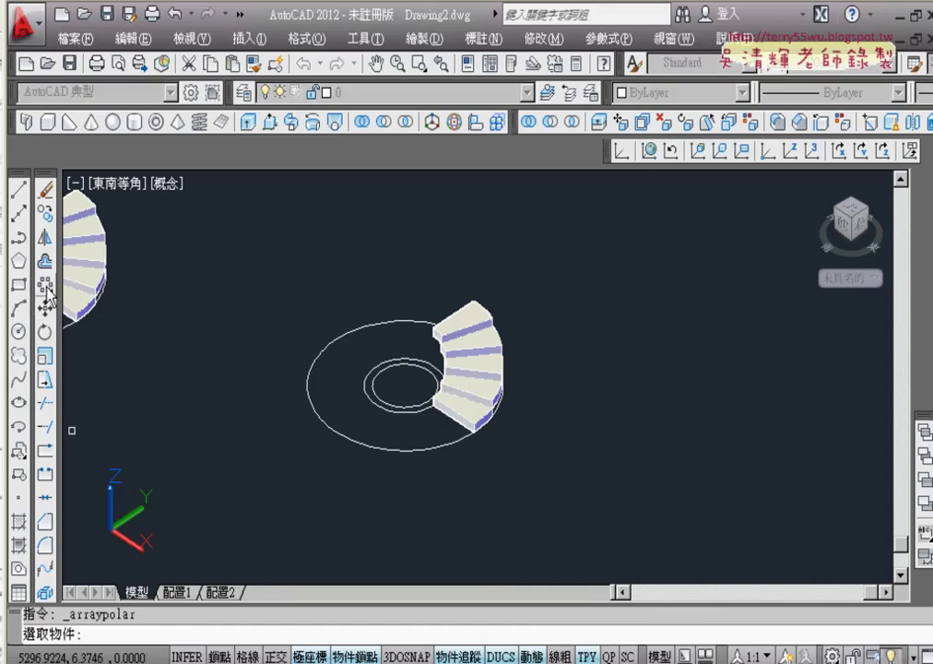
click(412, 264)
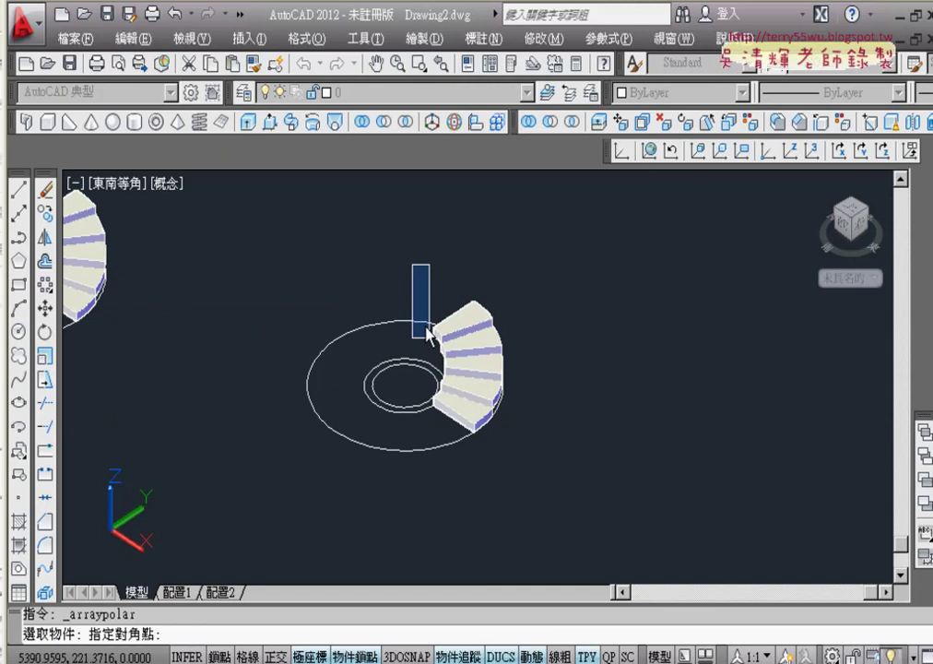
click(474, 415)
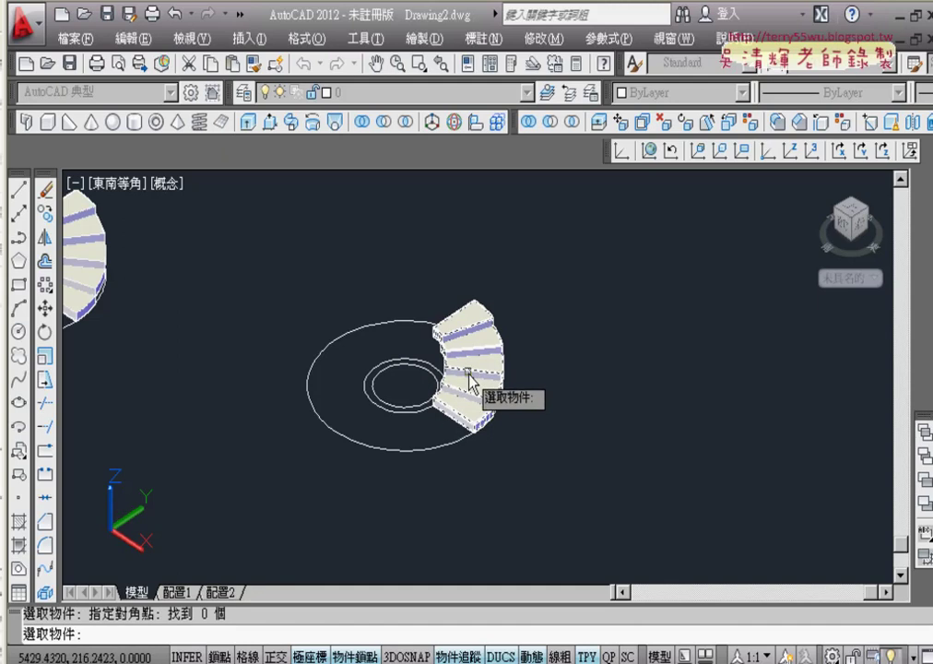
key(Return)
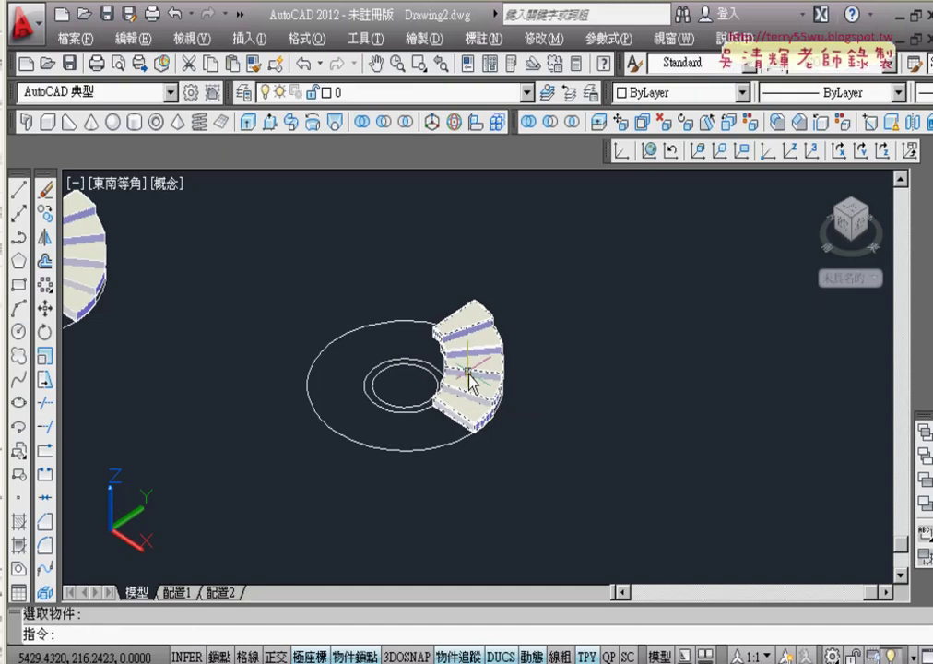
click(41, 220)
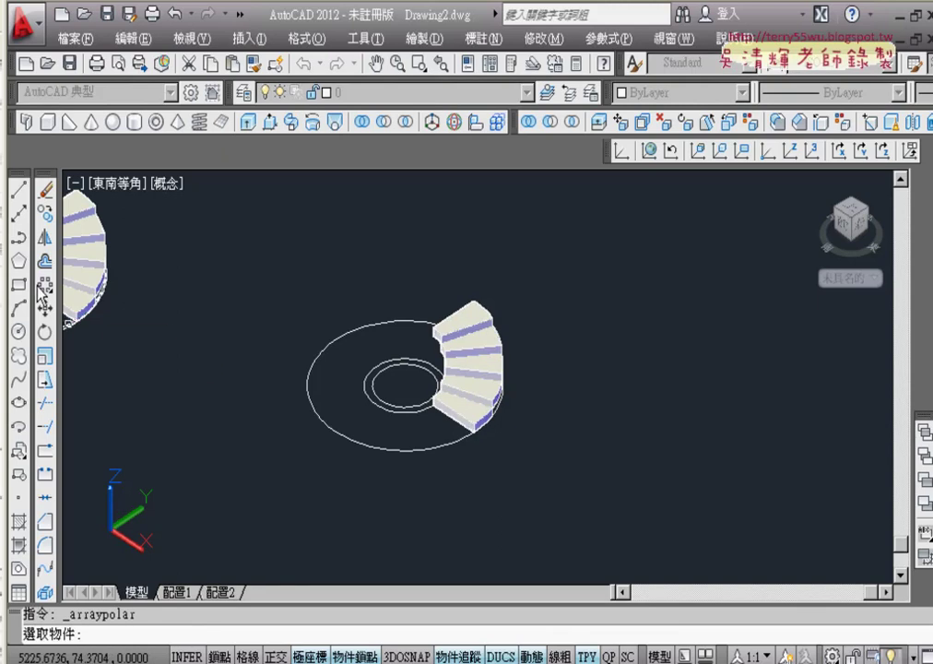
click(473, 381)
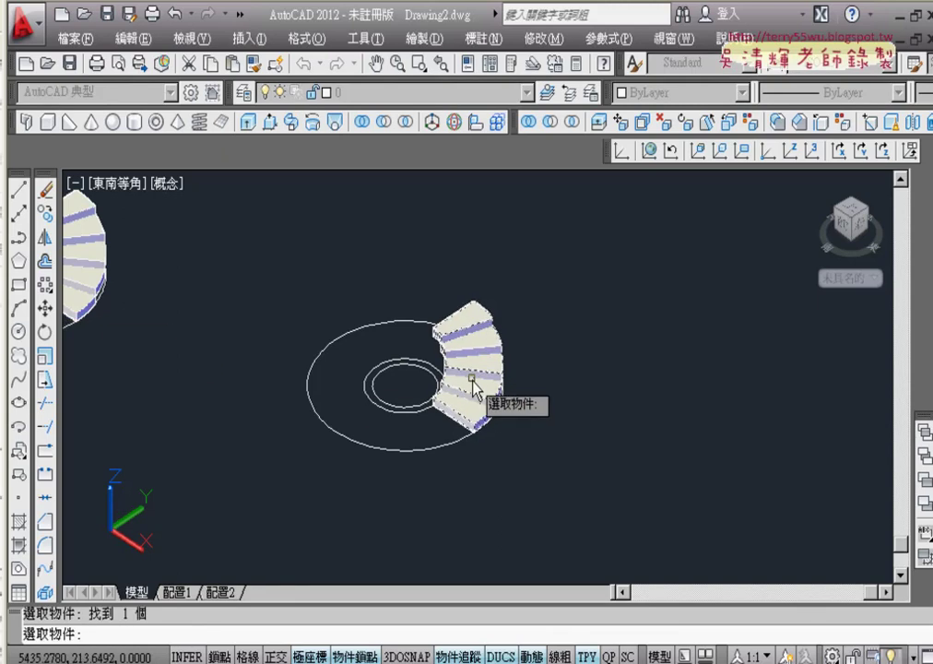
key(Return)
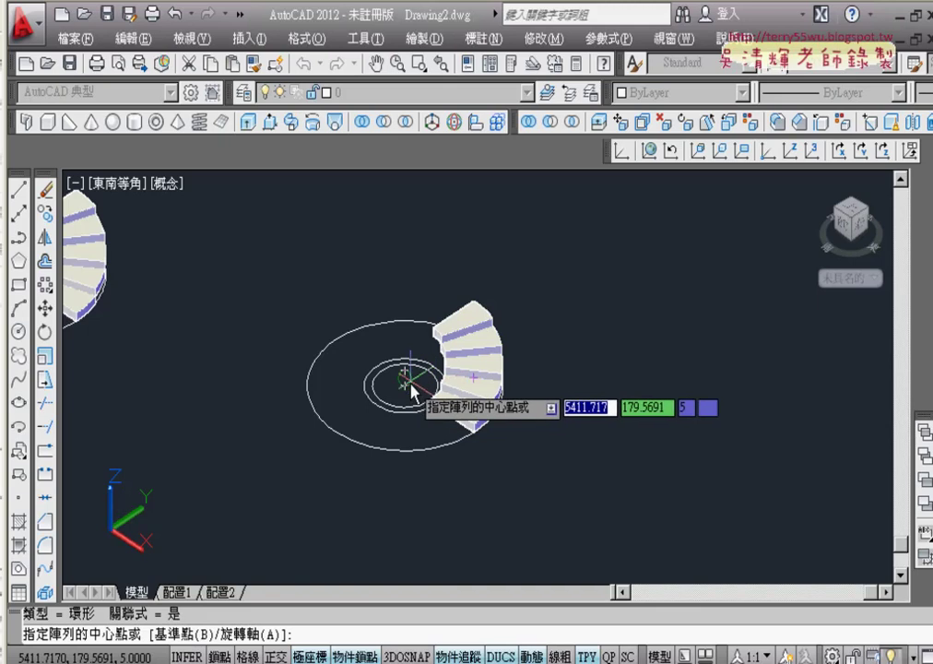
scroll(412, 413, up, 3)
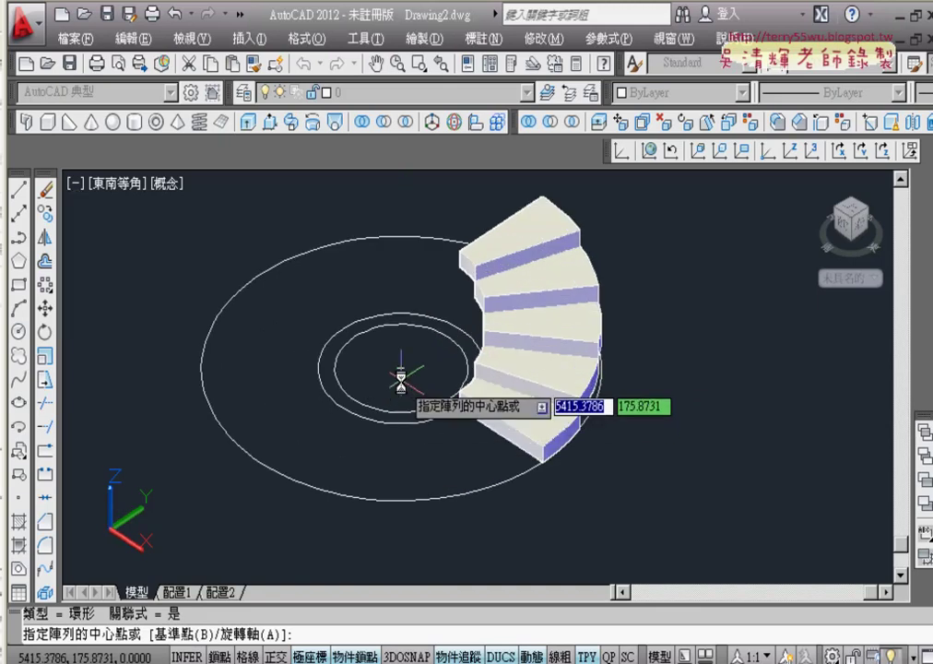
click(401, 372)
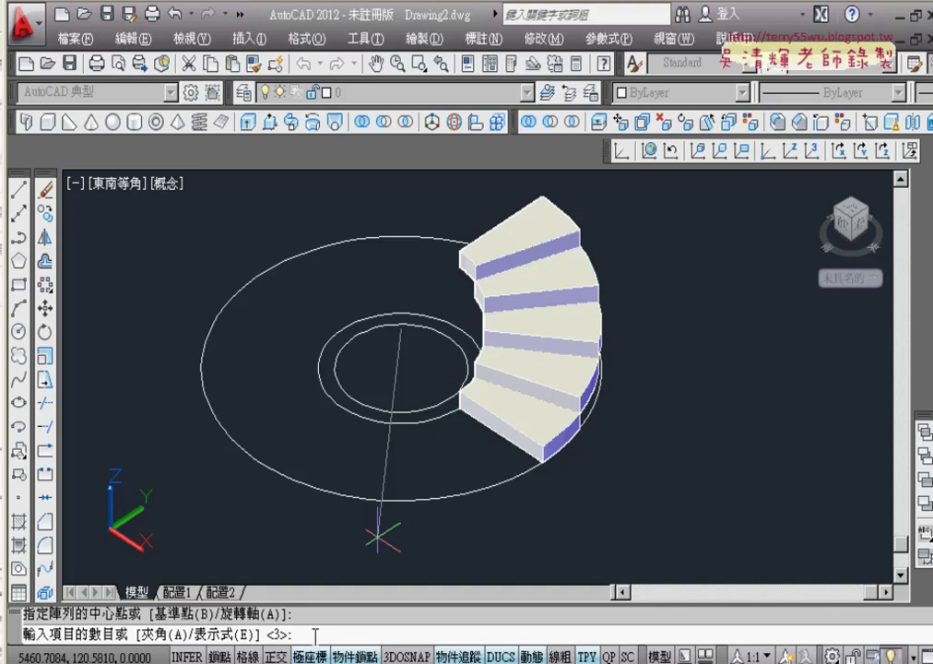
Complete the array with 4 items over a 360° fill angle, then select it.
text(4)
key(Return)
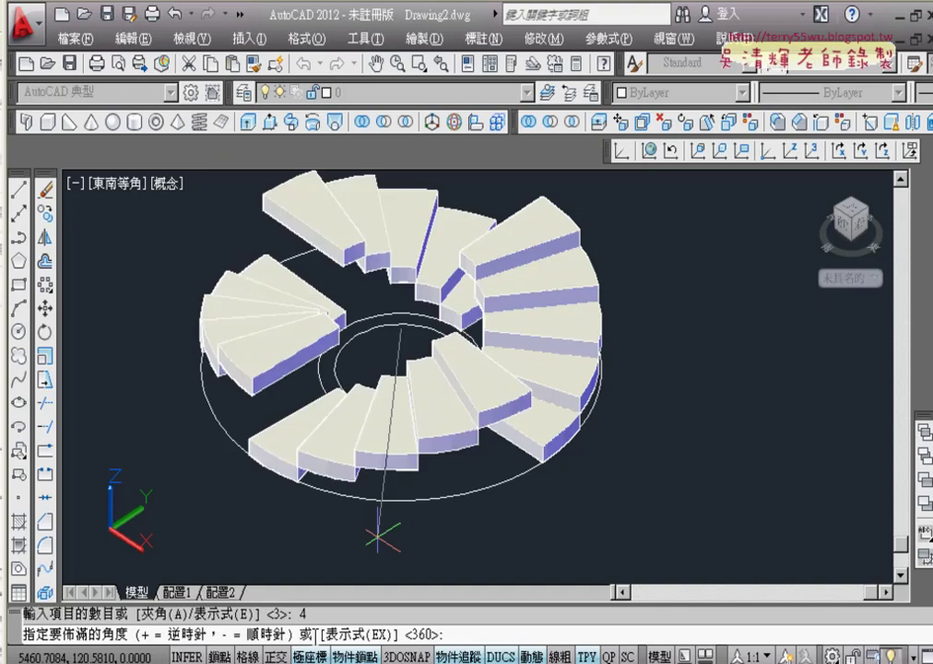
key(Return)
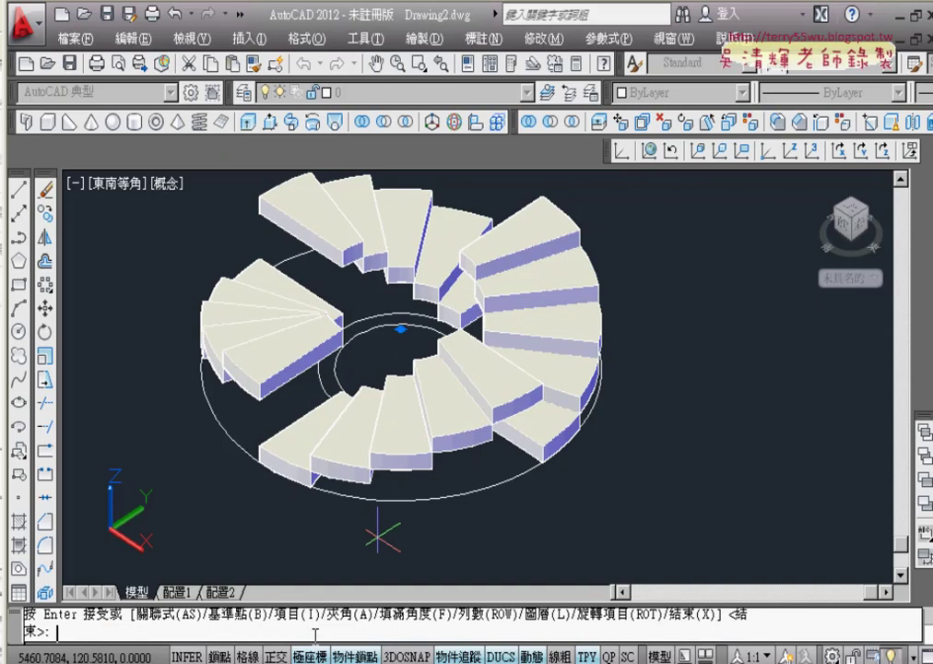
key(Return)
click(344, 431)
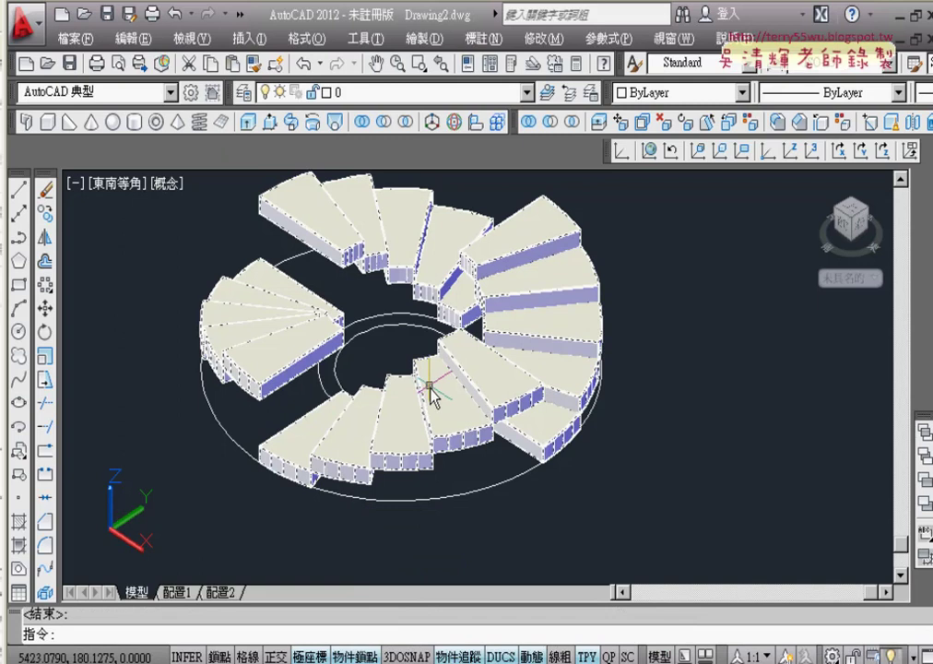
Explode the stair array into four independent stair solids.
click(51, 594)
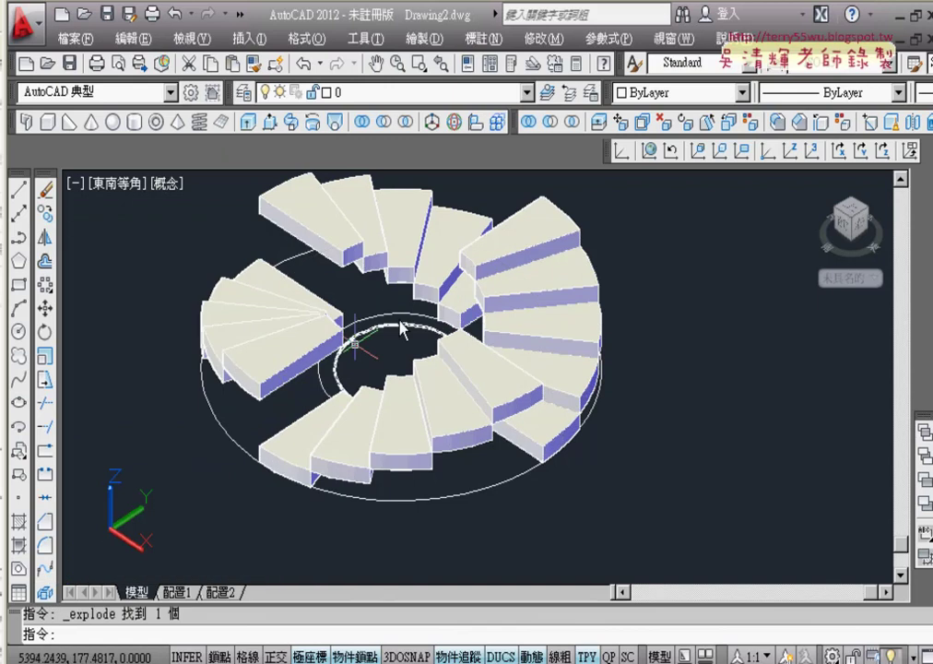